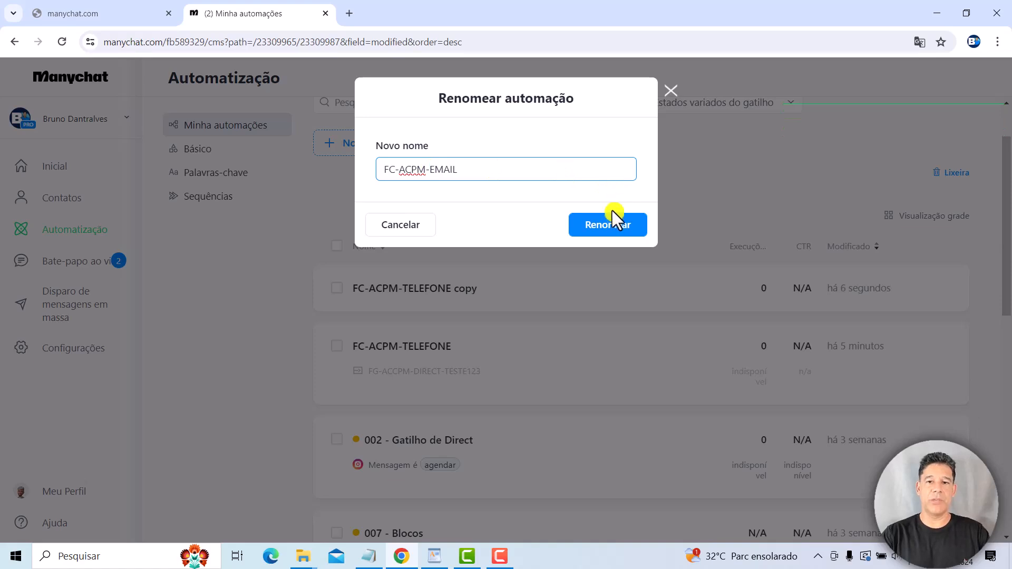
Step: Confirm FC-ACPM-EMAIL as the copied automation's new name and open that automation for editing
{"action": "left_click", "coordinate": [618, 235]}
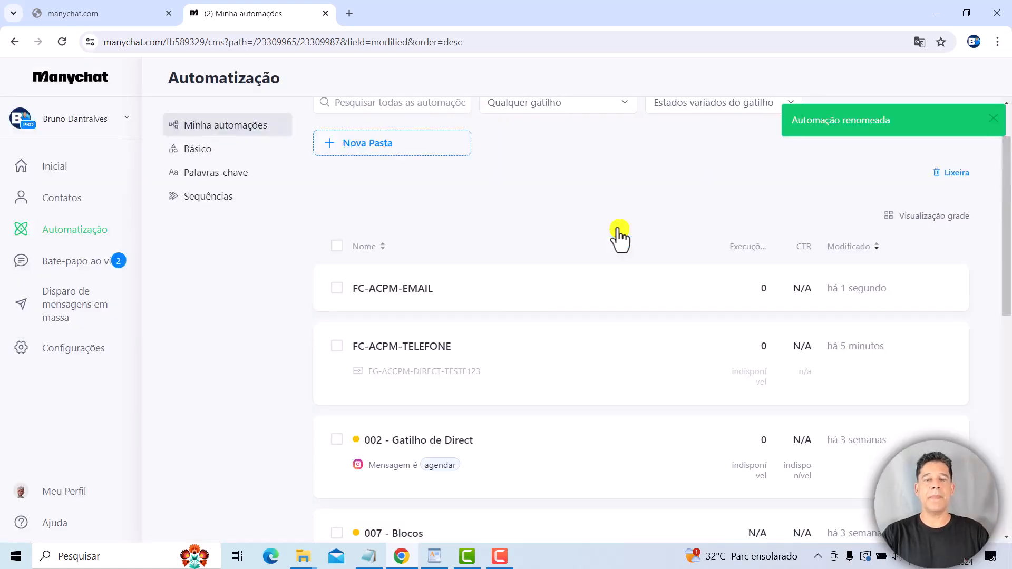
{"action": "left_click", "coordinate": [523, 298]}
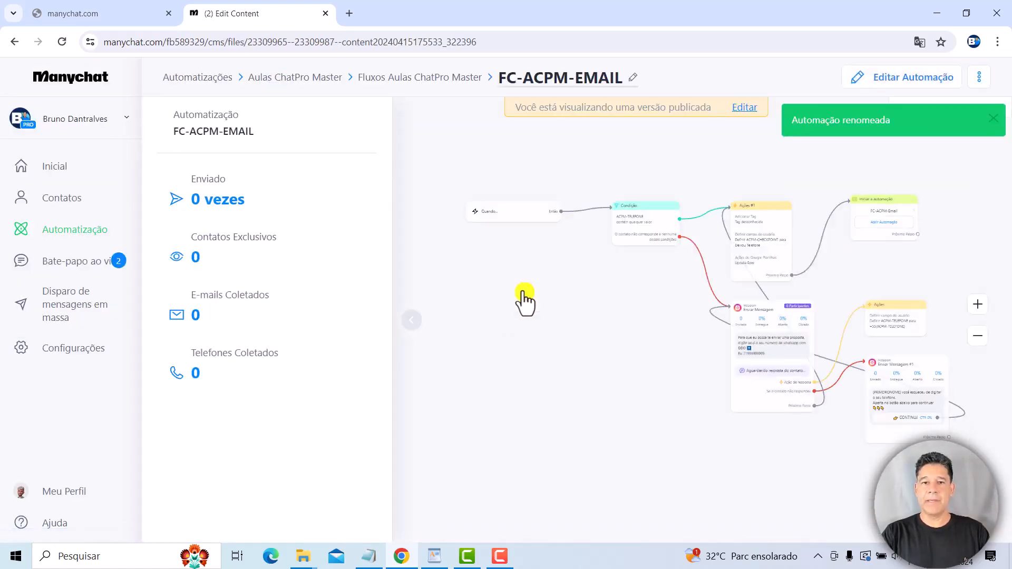
{"action": "left_click_drag", "start_coordinate": [637, 299], "coordinate": [561, 342]}
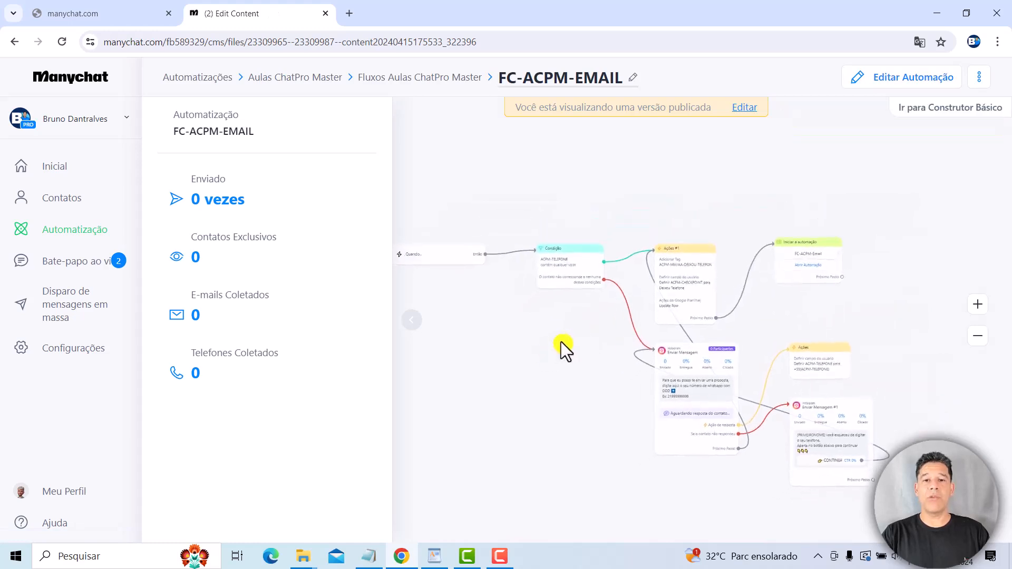
{"action": "left_click", "coordinate": [877, 85]}
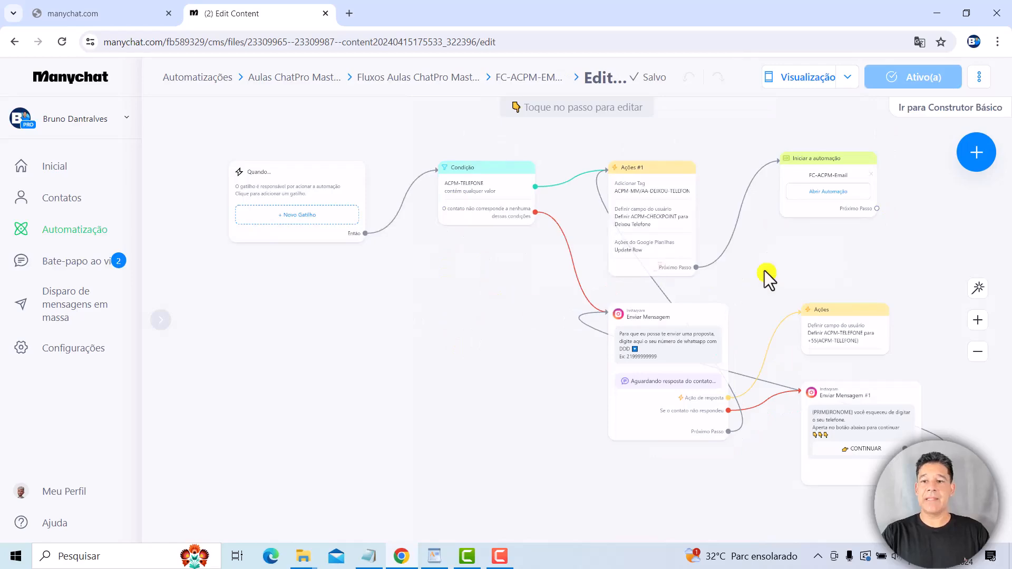
Step: Change the Condição block's criterion so that the E-mail system field "contém qualquer valor"
{"action": "left_click", "coordinate": [978, 322]}
{"action": "left_click", "coordinate": [979, 321]}
{"action": "left_click_drag", "start_coordinate": [526, 300], "coordinate": [554, 468]}
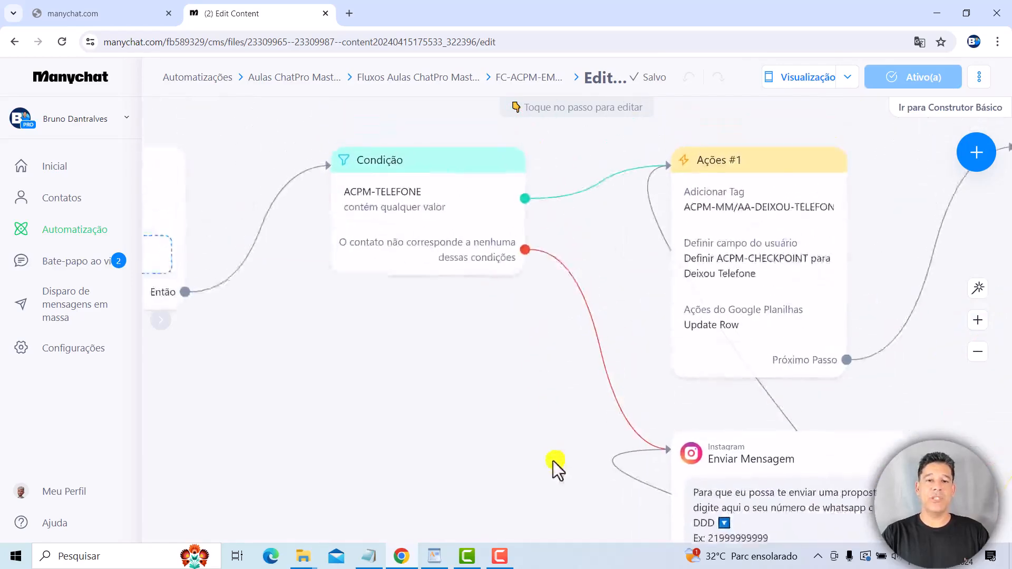
{"action": "left_click", "coordinate": [456, 234]}
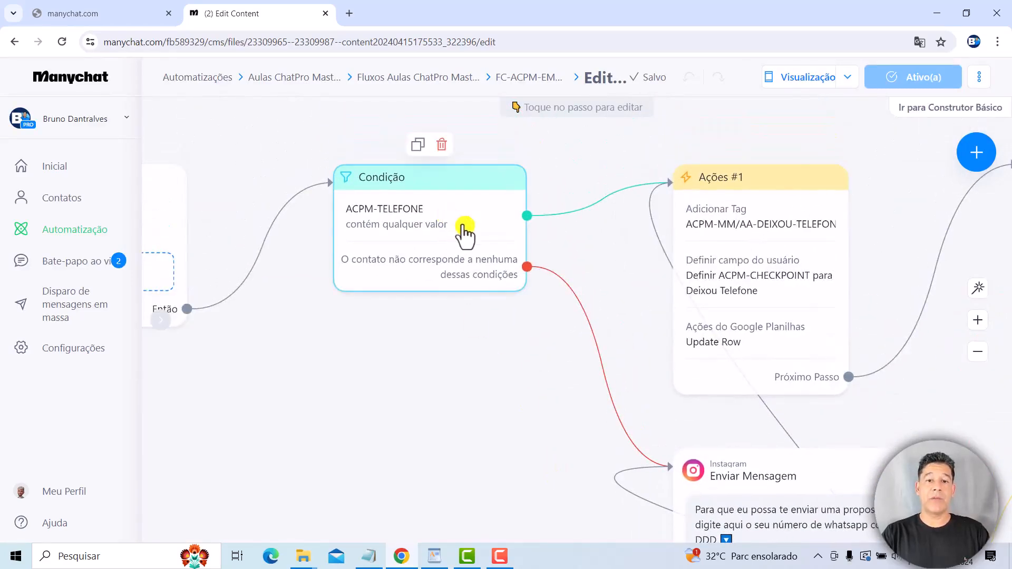
{"action": "left_click", "coordinate": [461, 234]}
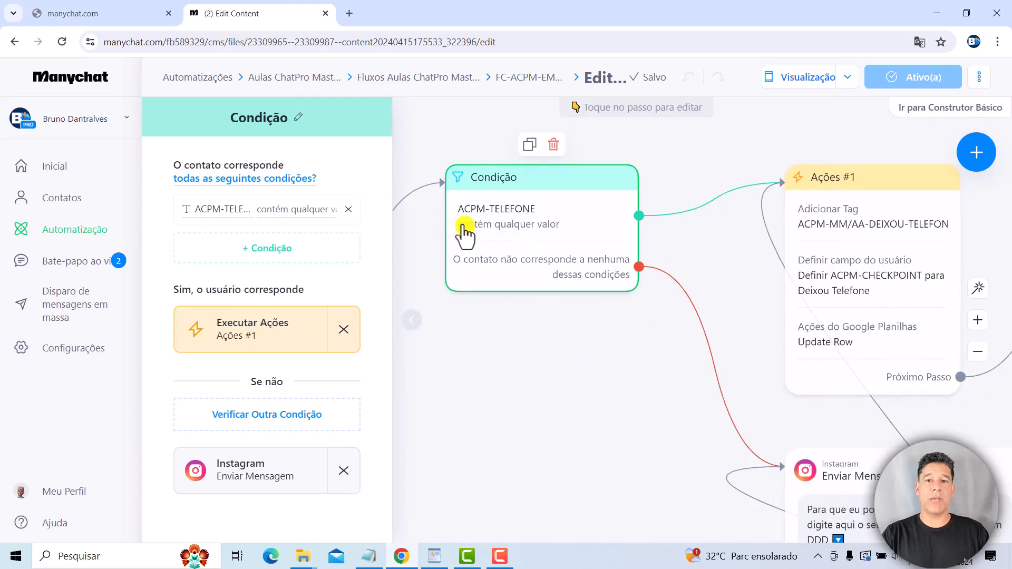
{"action": "left_click", "coordinate": [221, 211]}
{"action": "type", "text": "emai"}
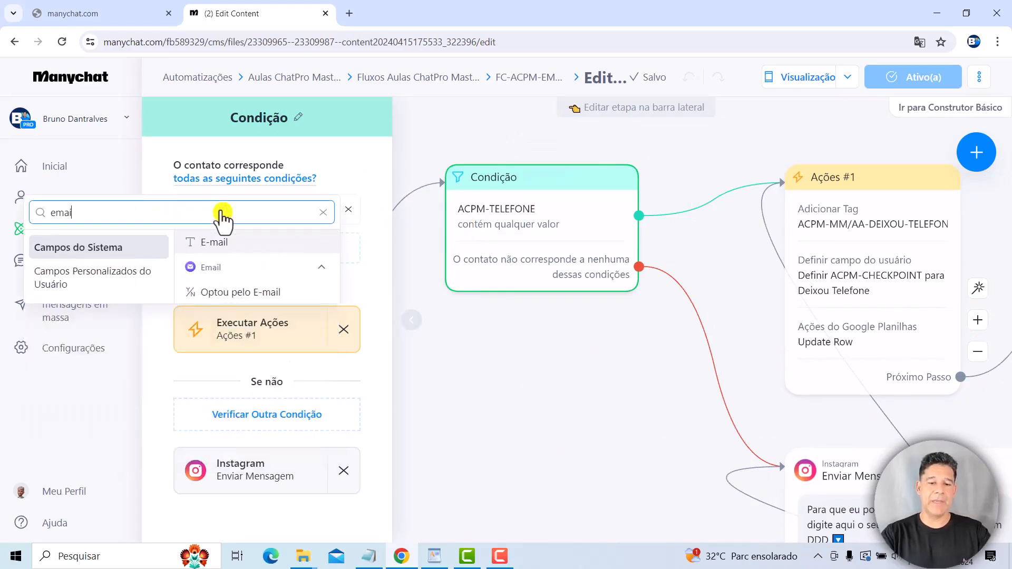
{"action": "type", "text": "l"}
{"action": "left_click", "coordinate": [275, 243]}
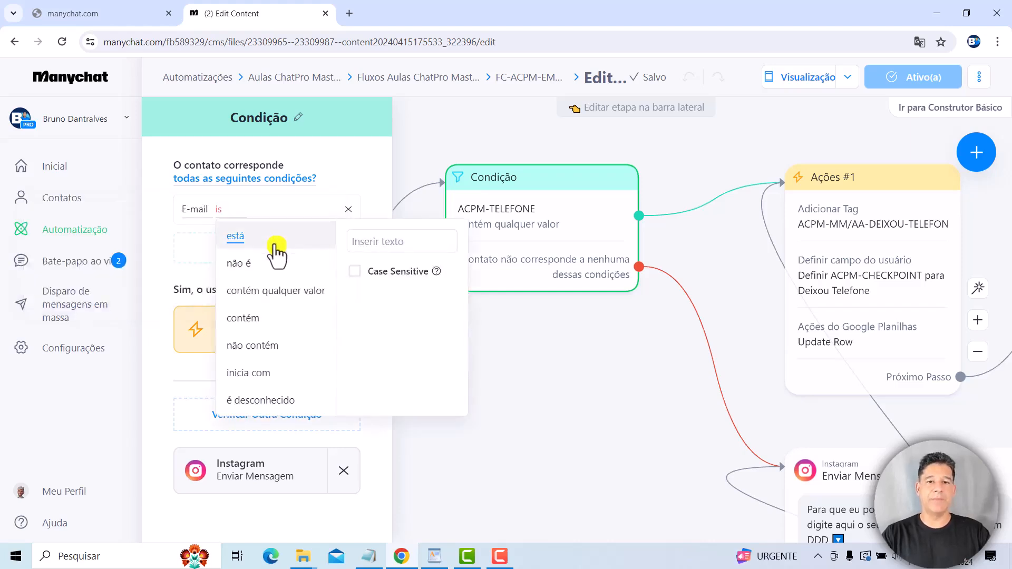
{"action": "left_click", "coordinate": [295, 294]}
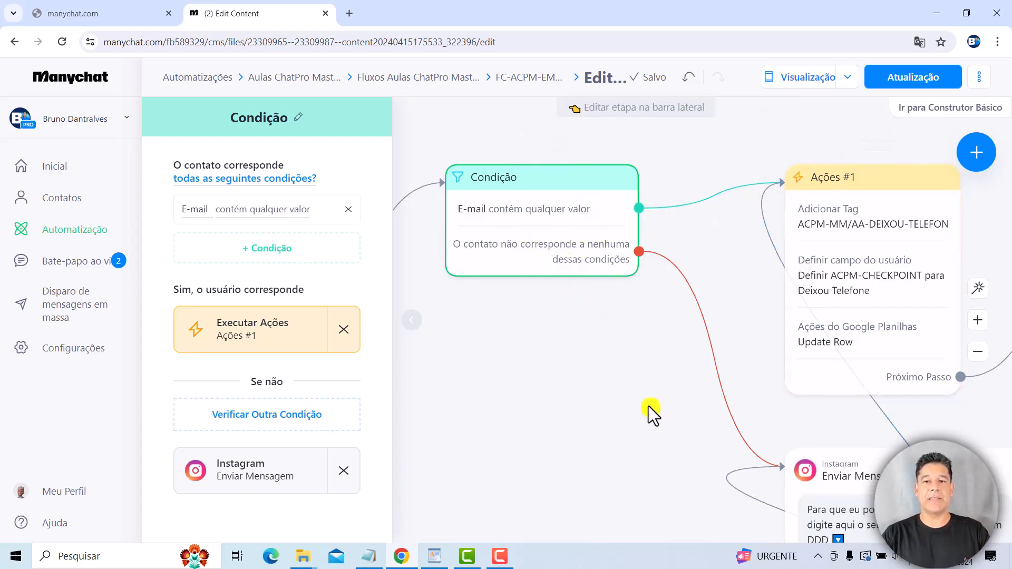
Step: Open the Instagram Enviar Mensagem block and copy the e-mail request sentence under FLUXO DE EMAIL in the WordPad document
{"action": "left_click_drag", "start_coordinate": [648, 405], "coordinate": [561, 295]}
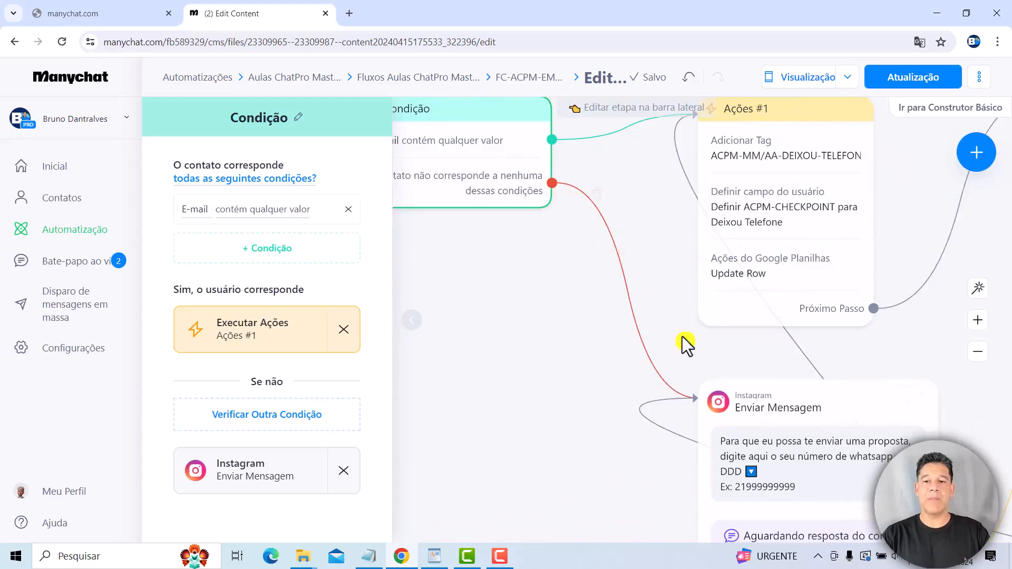
{"action": "left_click_drag", "start_coordinate": [569, 434], "coordinate": [414, 271]}
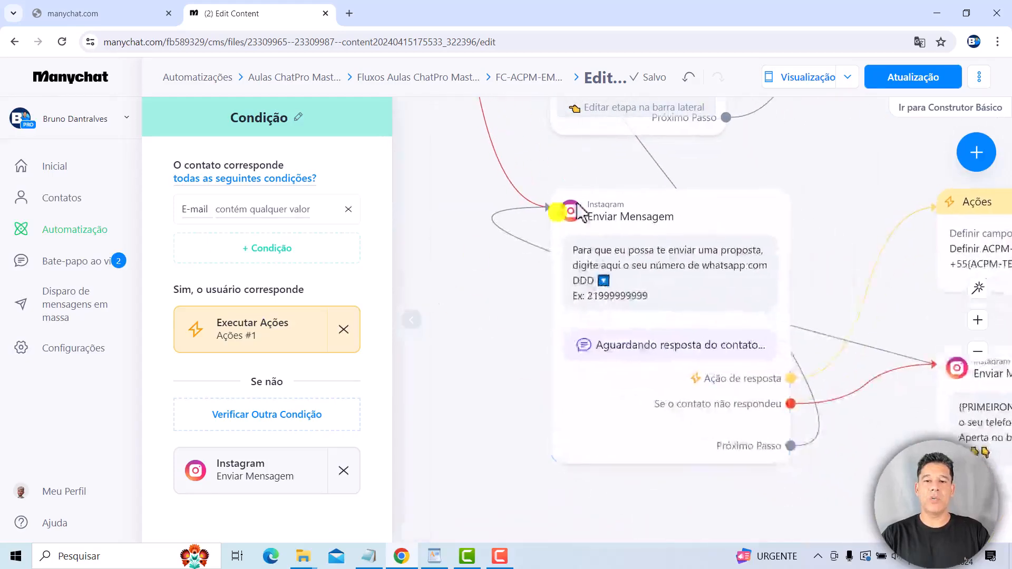
{"action": "left_click", "coordinate": [684, 224]}
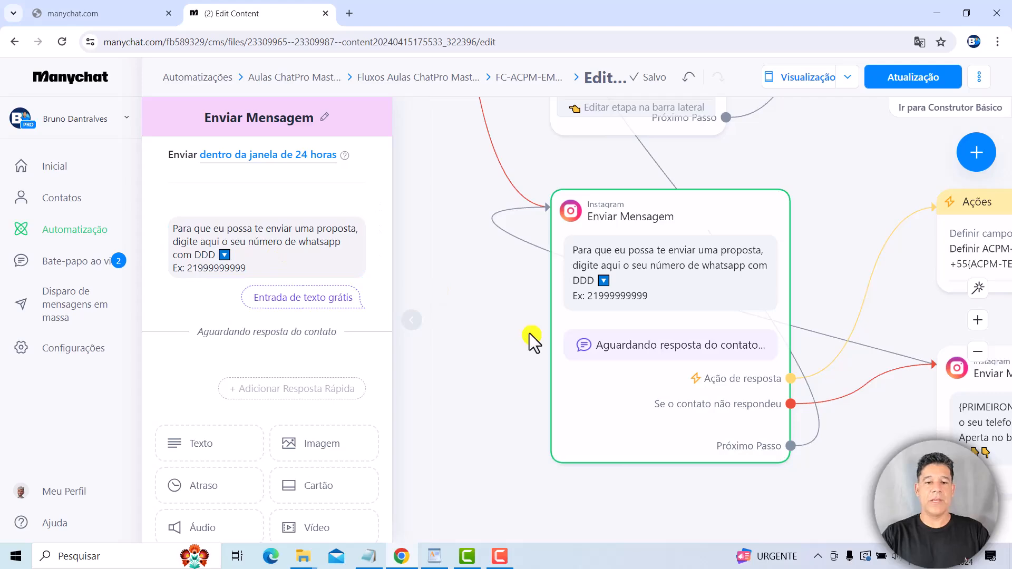
{"action": "left_click", "coordinate": [434, 557]}
{"action": "left_click", "coordinate": [496, 289]}
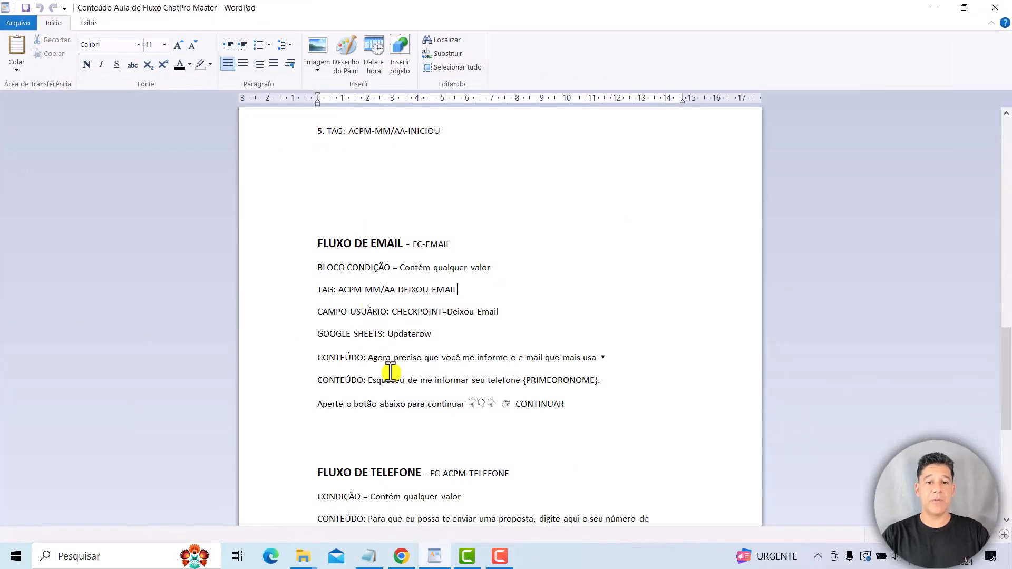
{"action": "left_click_drag", "start_coordinate": [368, 357], "coordinate": [629, 354]}
{"action": "key", "text": "ctrl+c"}
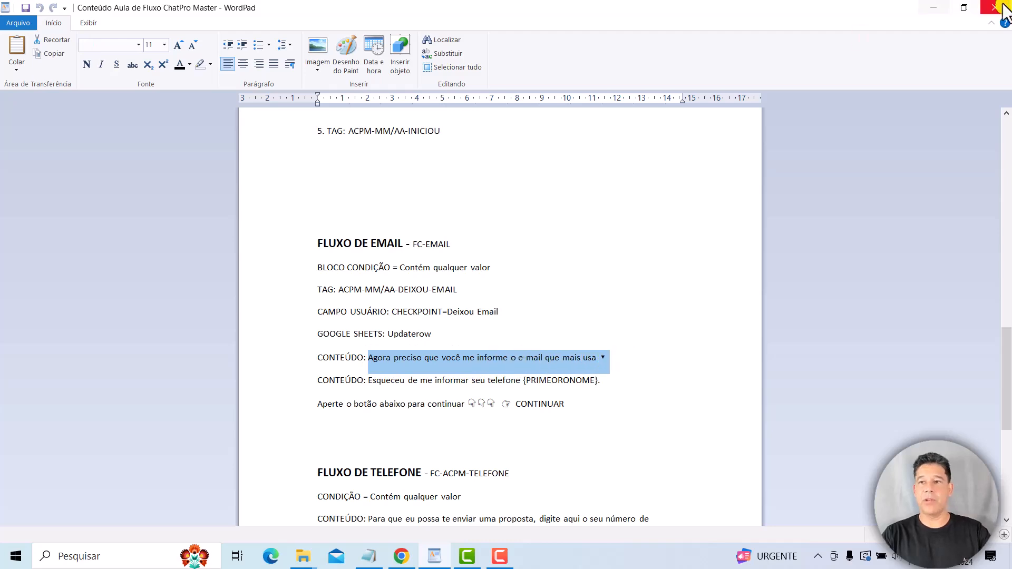
Step: Back in Manychat, replace the Enviar Mensagem text with "Agora preciso que você me informe o e-mail que mais usa 🔽", without a trailing blank line
{"action": "left_click", "coordinate": [937, 7]}
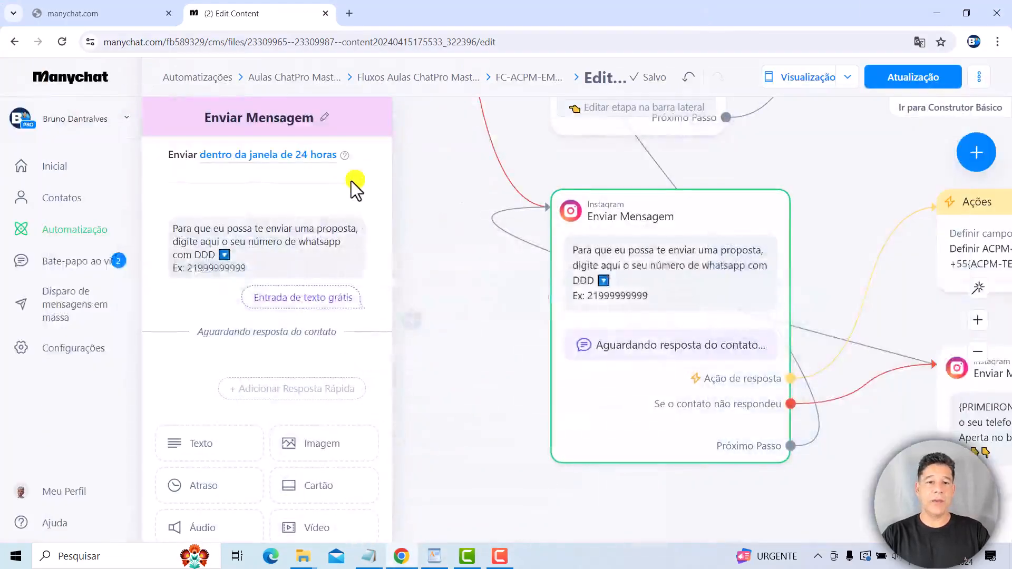
{"action": "left_click", "coordinate": [316, 228]}
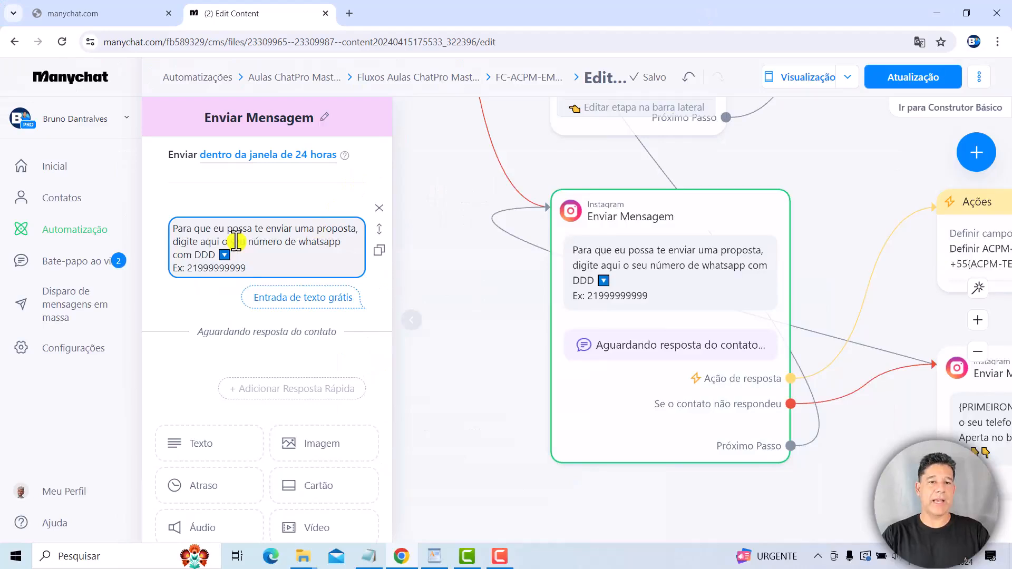
{"action": "left_click_drag", "start_coordinate": [246, 269], "coordinate": [160, 227]}
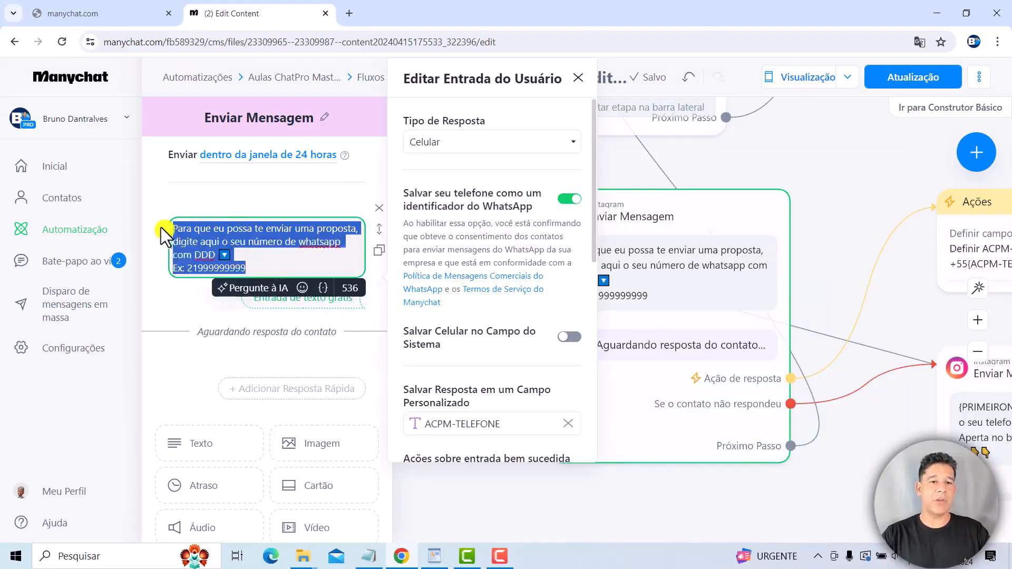
{"action": "key", "text": "ctrl+v"}
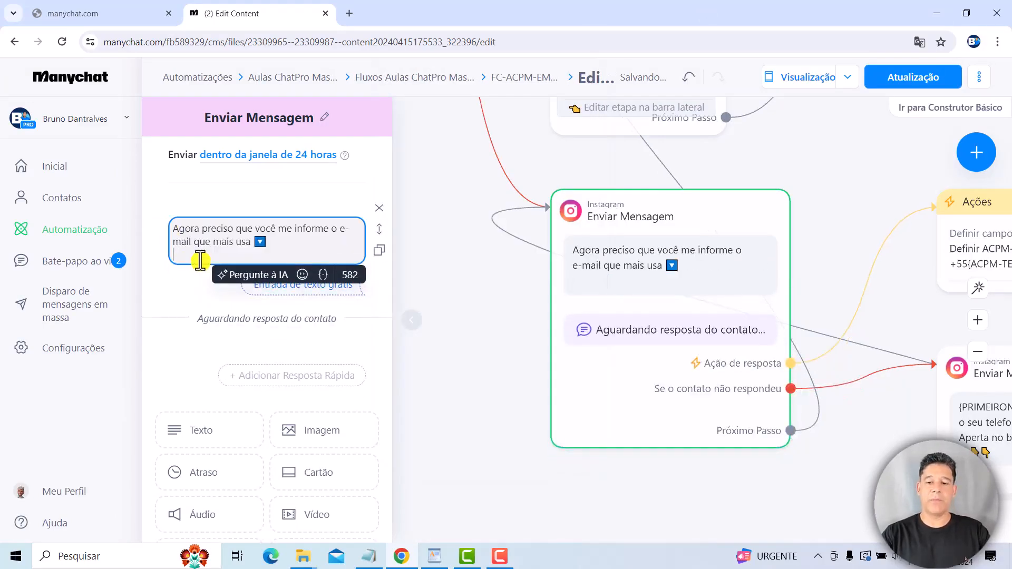
{"action": "key", "text": "BackSpace"}
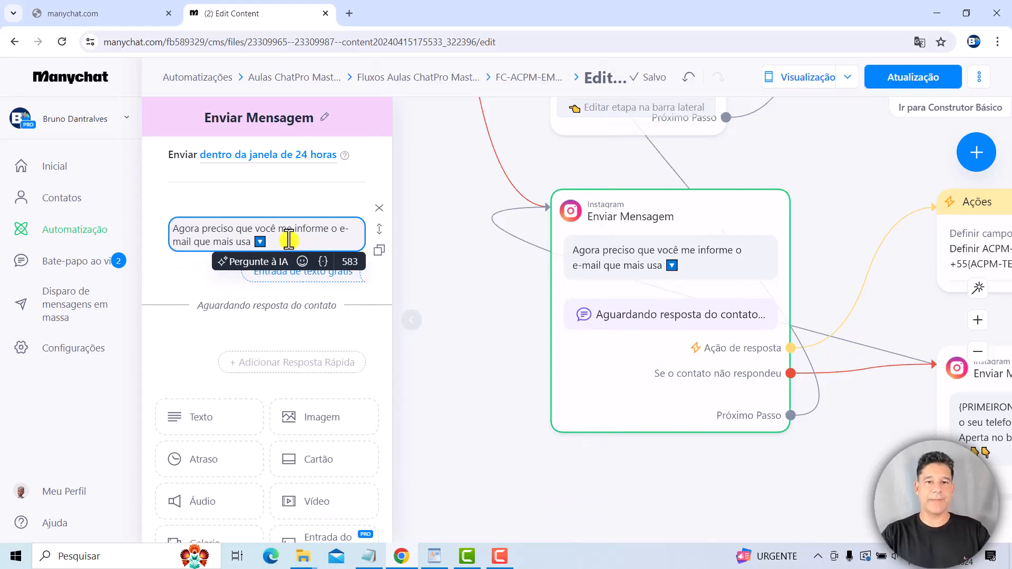
Step: Set the user input's response type to E-mail and enable saving it to the system field and the e-mail opt-in
{"action": "left_click", "coordinate": [320, 233]}
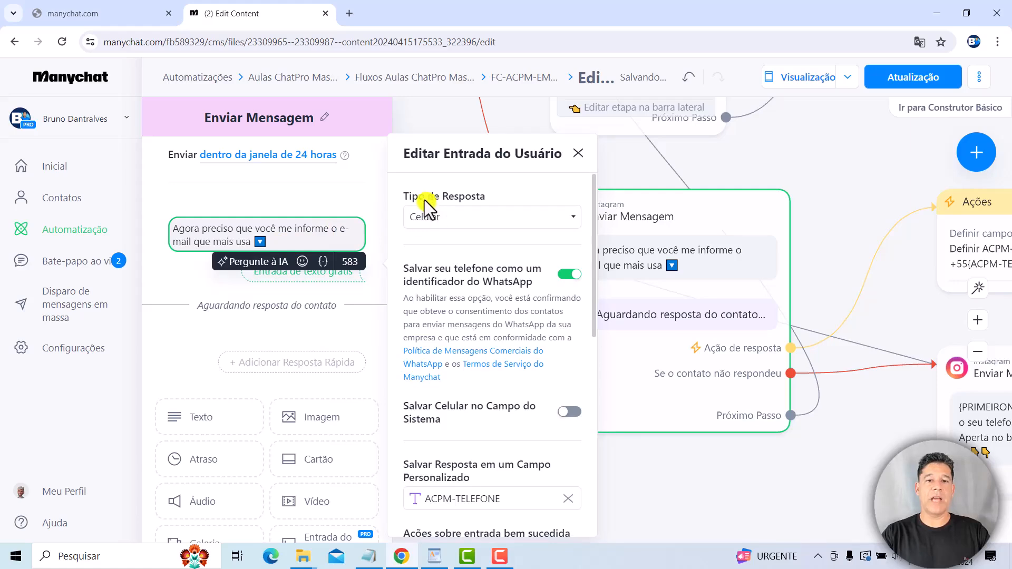
{"action": "left_click", "coordinate": [482, 220]}
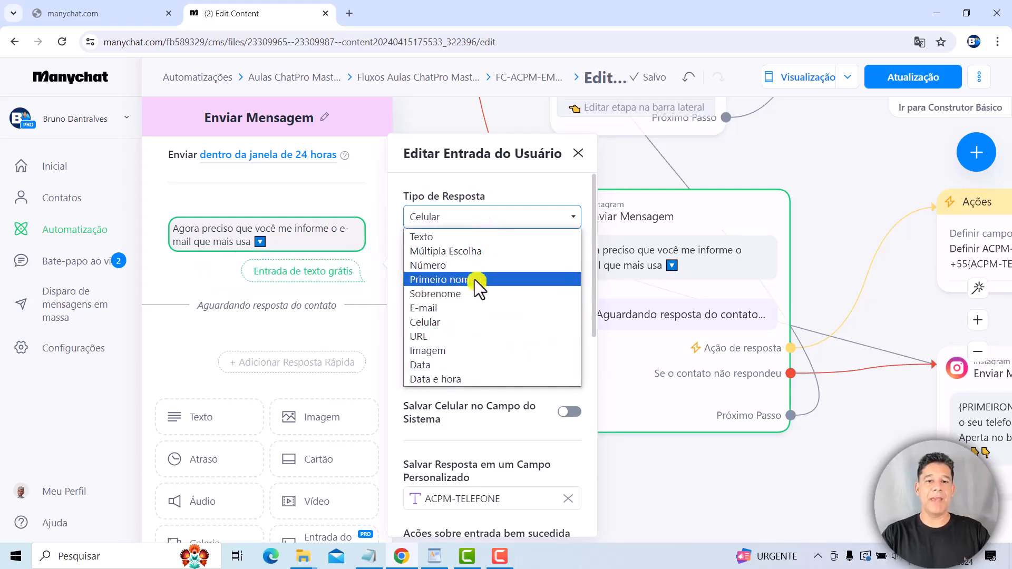
{"action": "left_click", "coordinate": [492, 308]}
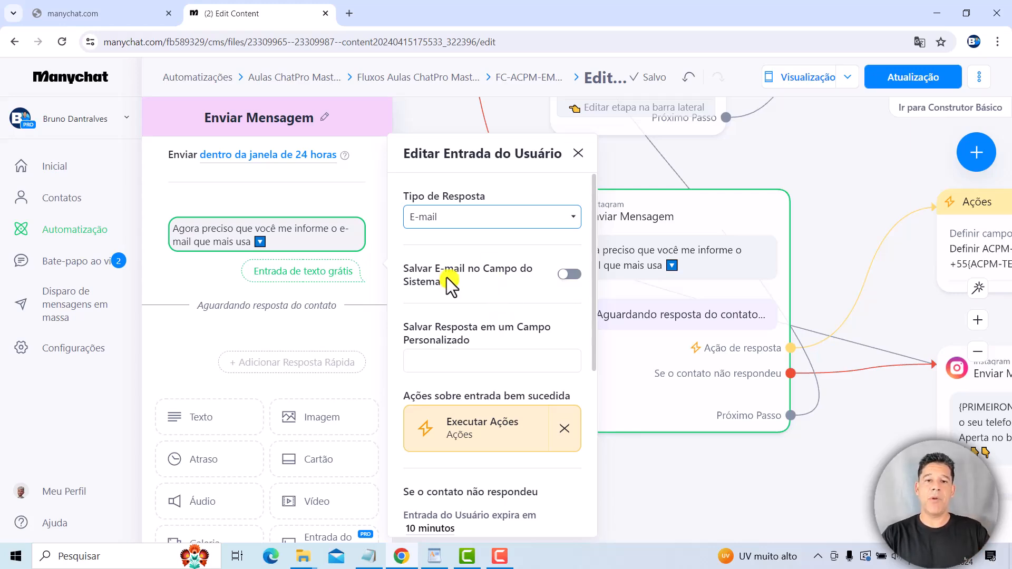
{"action": "left_click", "coordinate": [578, 277]}
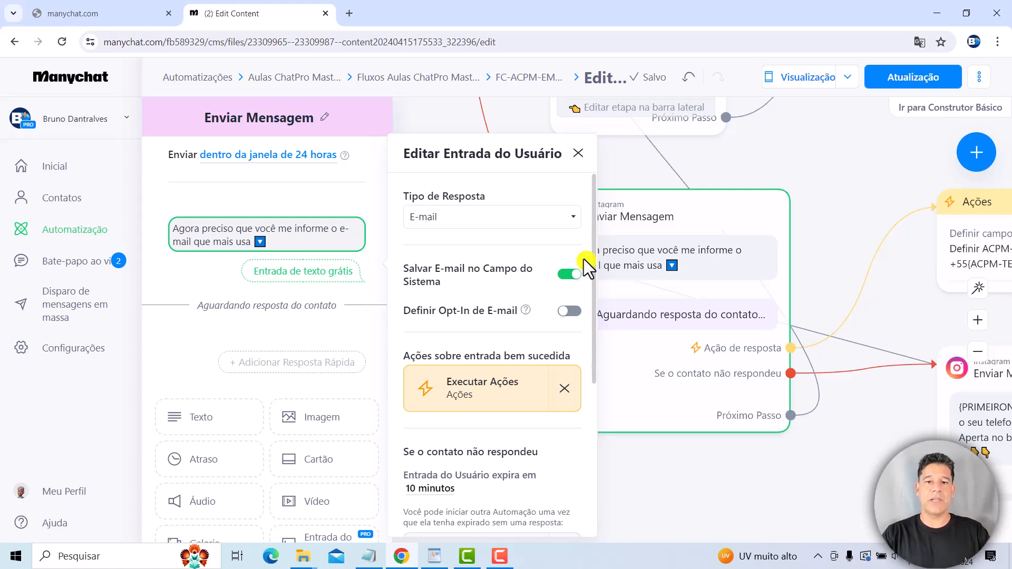
{"action": "left_click", "coordinate": [568, 312]}
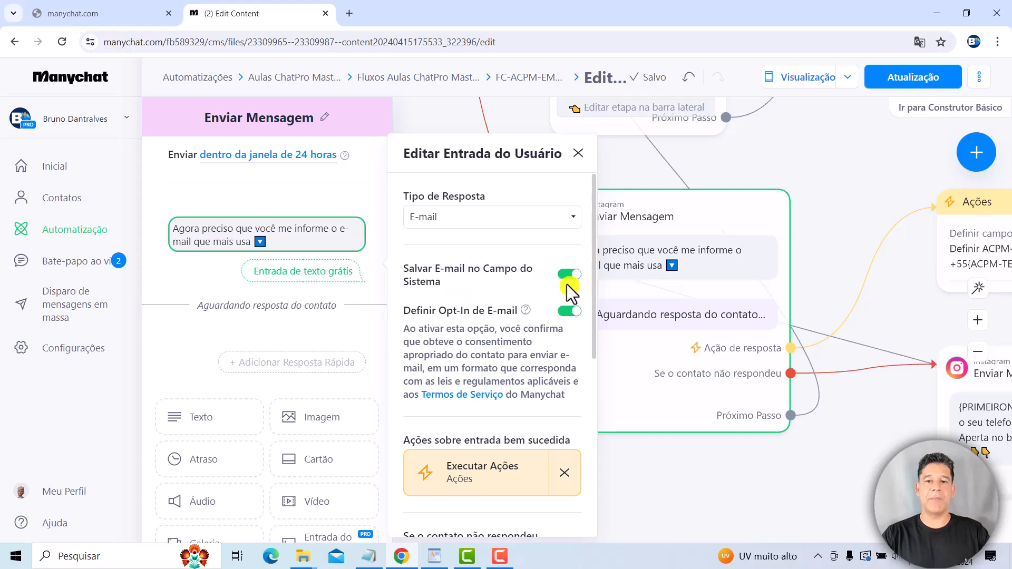
Step: Remove the action run on successful input and delete the Ações block that adds +55 to ACPM-TELEFONE
{"action": "scroll", "coordinate": [598, 362], "scroll_direction": "down", "scroll_amount": 3}
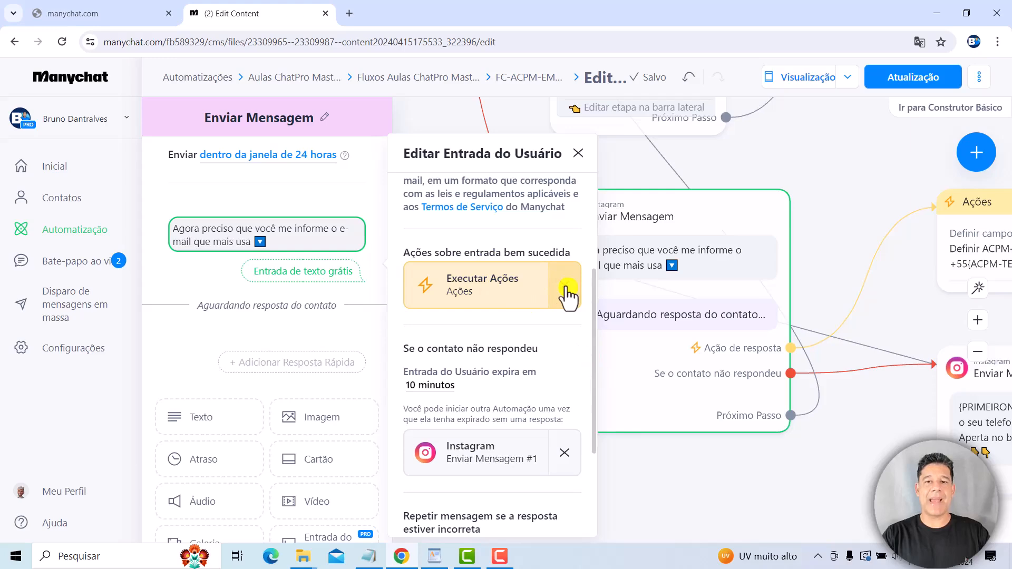
{"action": "scroll", "coordinate": [568, 297], "scroll_direction": "down", "scroll_amount": 3}
{"action": "left_click_drag", "start_coordinate": [833, 462], "coordinate": [685, 472]}
{"action": "left_click", "coordinate": [685, 473]}
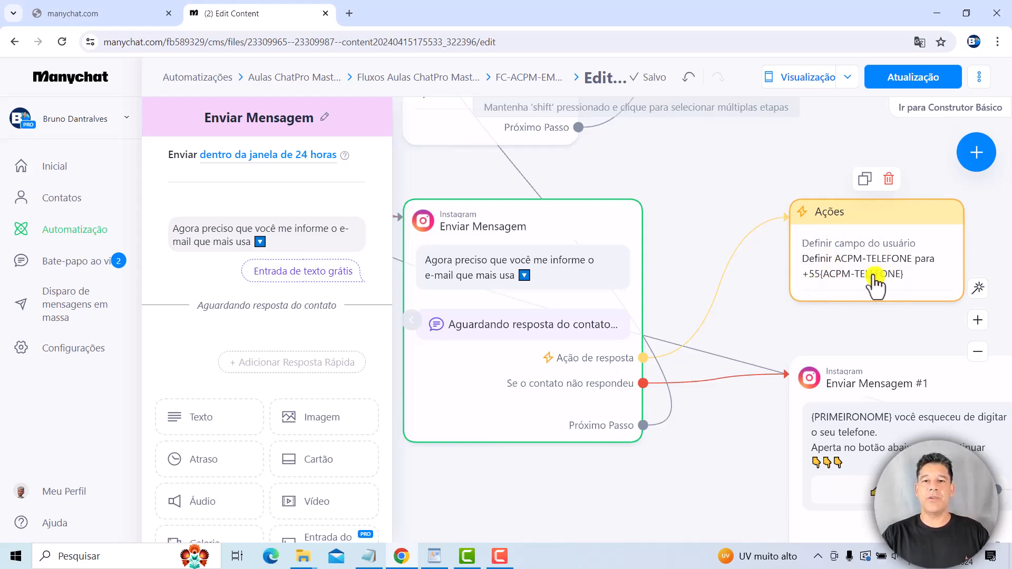
{"action": "left_click", "coordinate": [293, 233]}
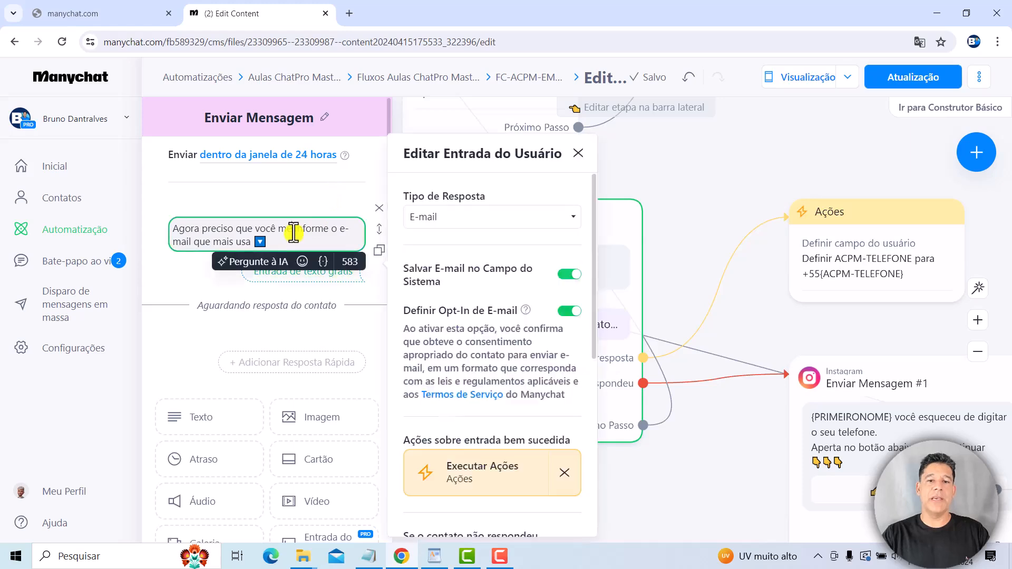
{"action": "left_click", "coordinate": [565, 474]}
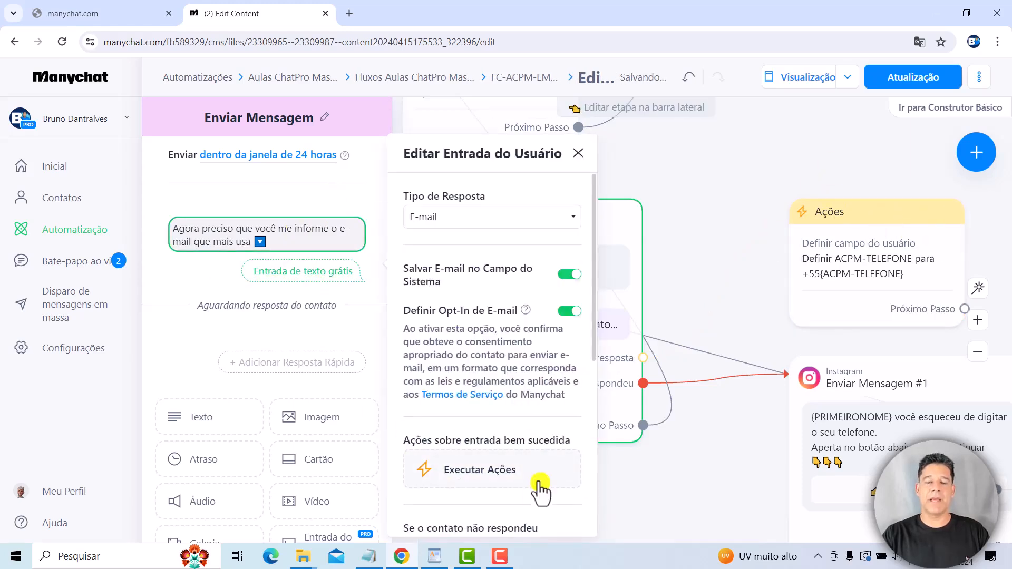
{"action": "left_click", "coordinate": [875, 217]}
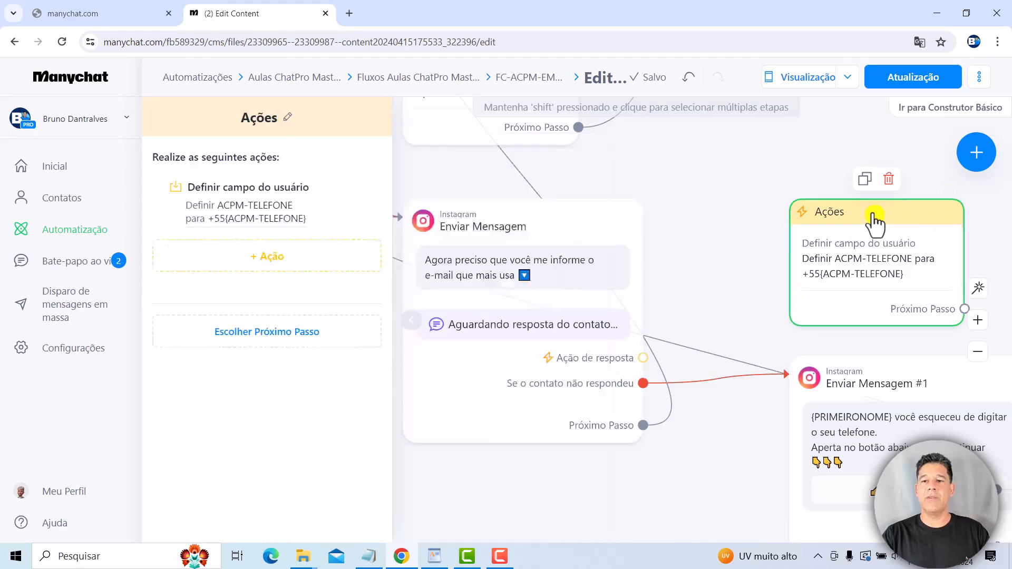
{"action": "left_click", "coordinate": [890, 182]}
{"action": "left_click", "coordinate": [648, 126]}
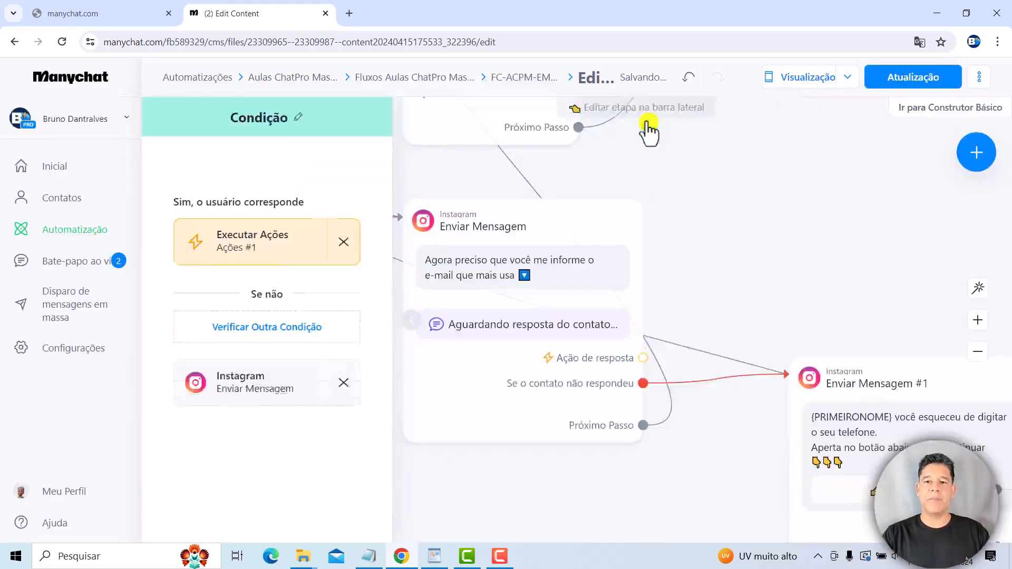
Step: Open the no-response follow-up Enviar Mensagem #1 from the user input settings and replace "telefone" with "Email" in its text
{"action": "scroll", "coordinate": [577, 518], "scroll_direction": "down", "scroll_amount": 2}
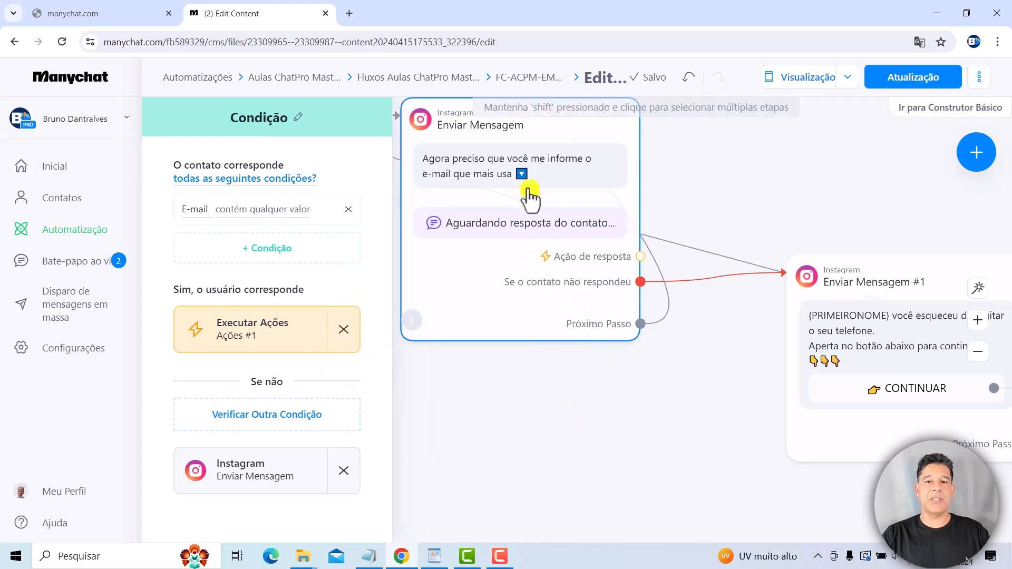
{"action": "left_click", "coordinate": [585, 207]}
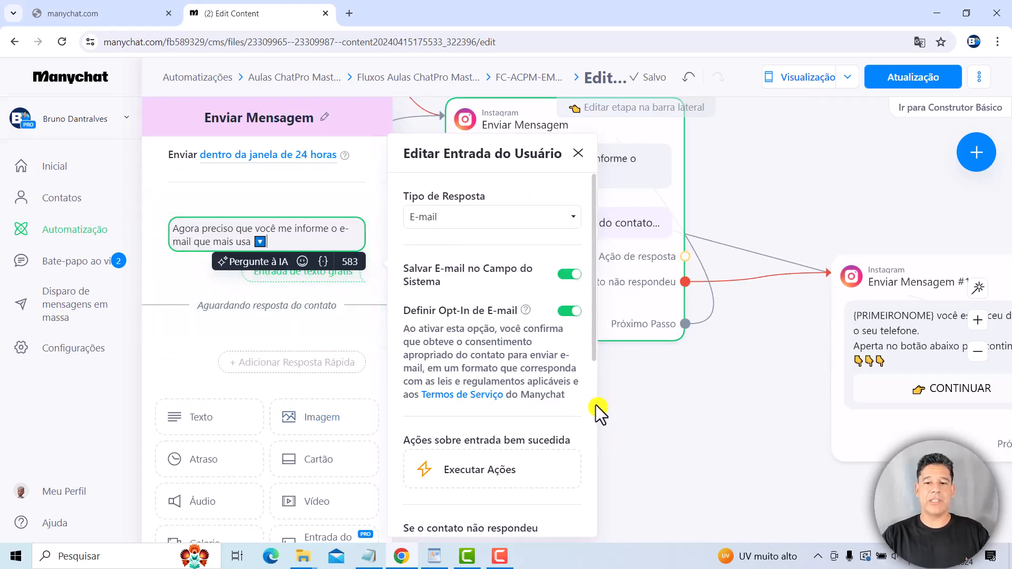
{"action": "scroll", "coordinate": [596, 405], "scroll_direction": "down", "scroll_amount": 5}
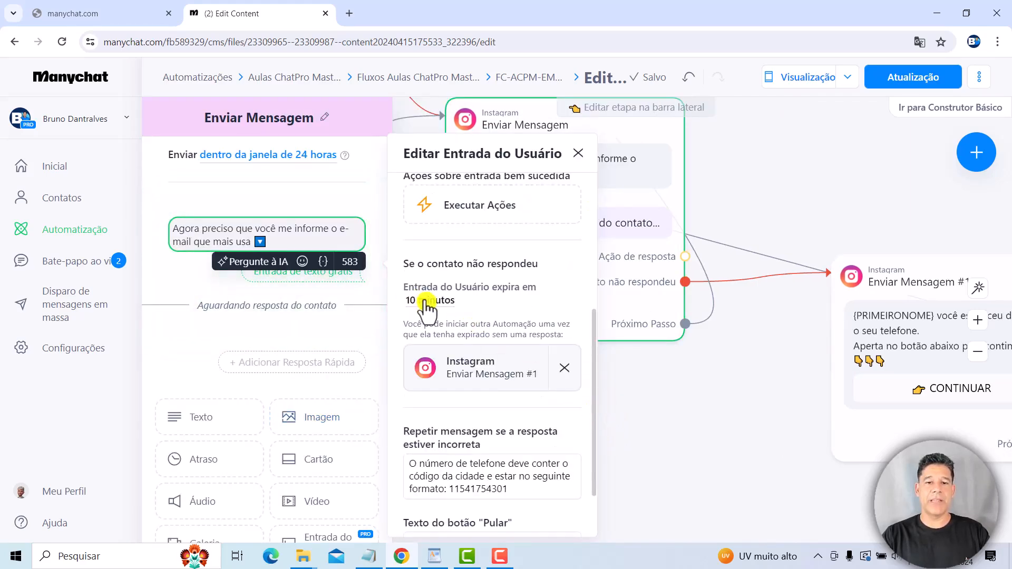
{"action": "left_click", "coordinate": [476, 378]}
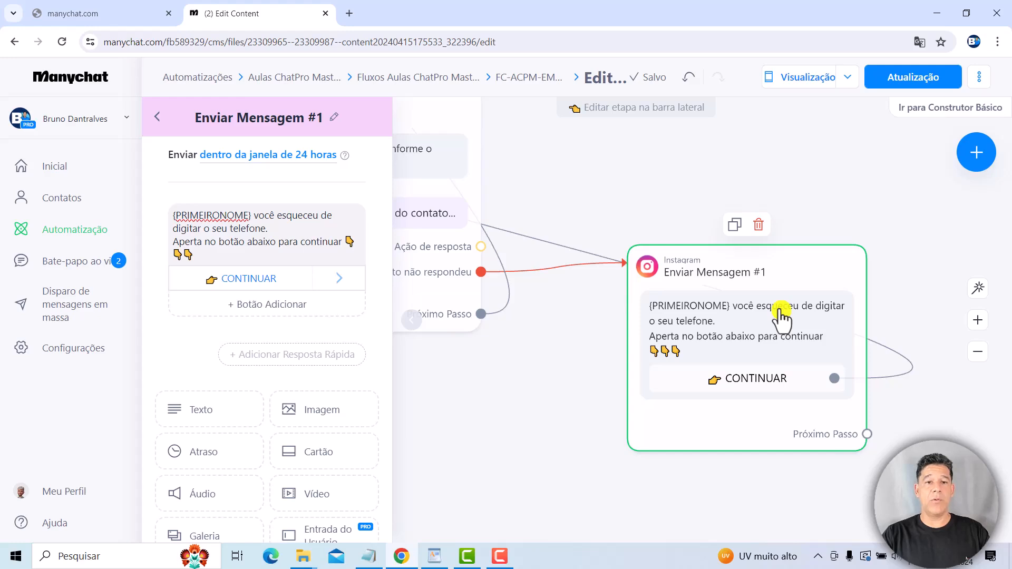
{"action": "left_click", "coordinate": [209, 228]}
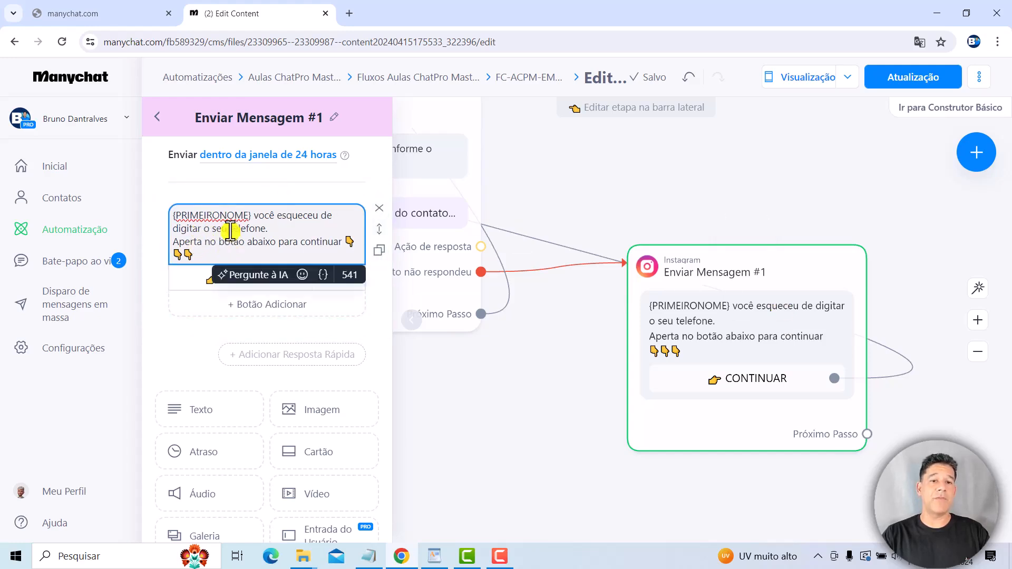
{"action": "left_click", "coordinate": [232, 225]}
{"action": "left_click_drag", "start_coordinate": [233, 228], "coordinate": [265, 232]}
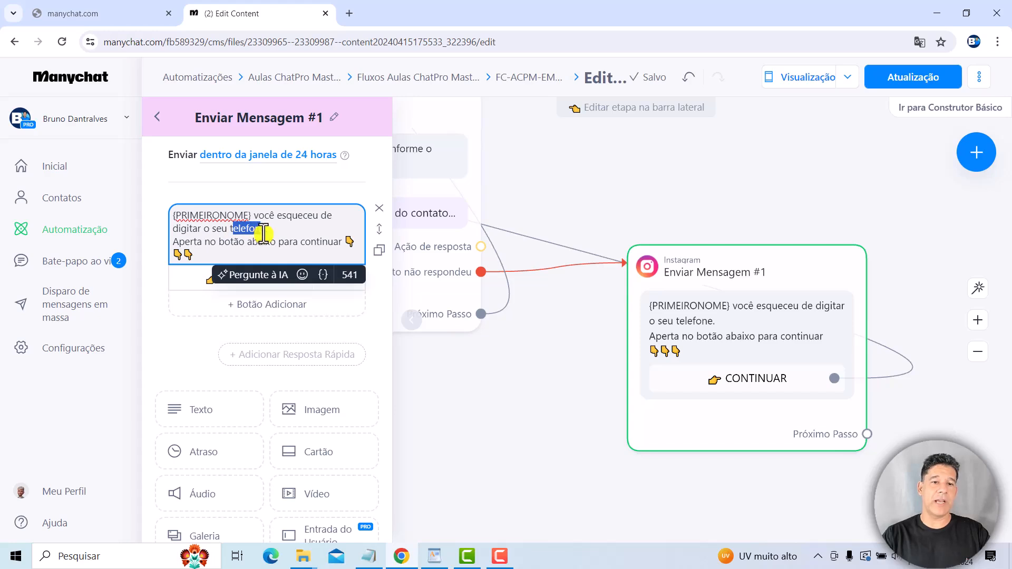
{"action": "key", "text": "BackSpace"}
{"action": "key", "text": "BackSpace"}
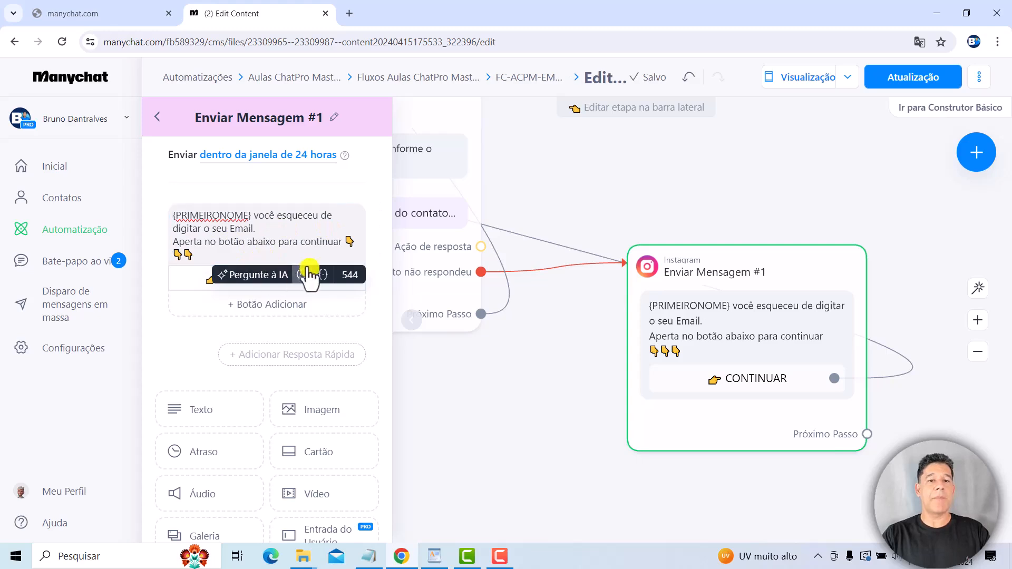
{"action": "left_click", "coordinate": [463, 374]}
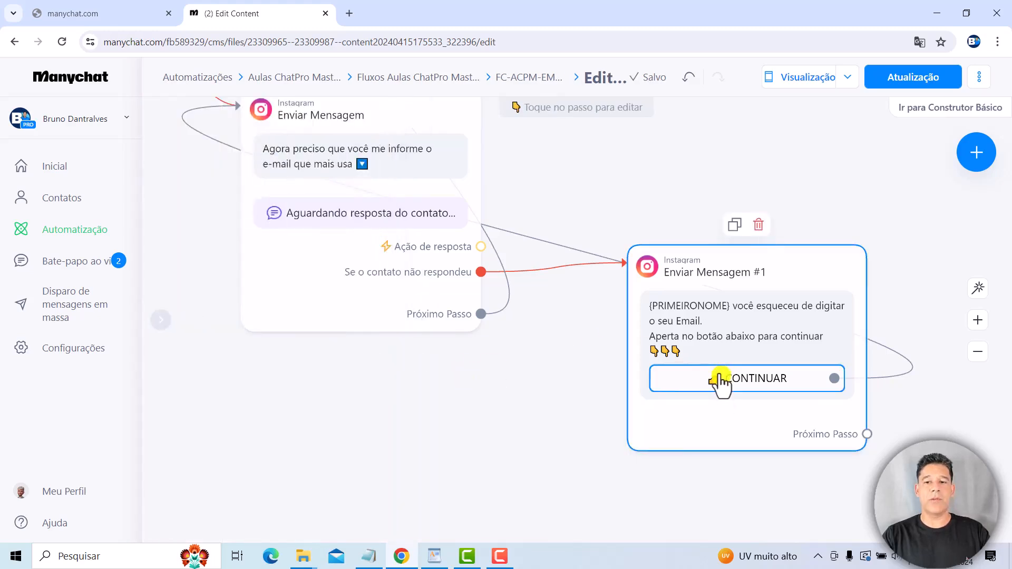
Step: In the Ações #1 block, change the tag being added to ACPM-MM/AA-DEIXOU-EMAIL
{"action": "left_click_drag", "start_coordinate": [417, 455], "coordinate": [504, 521]}
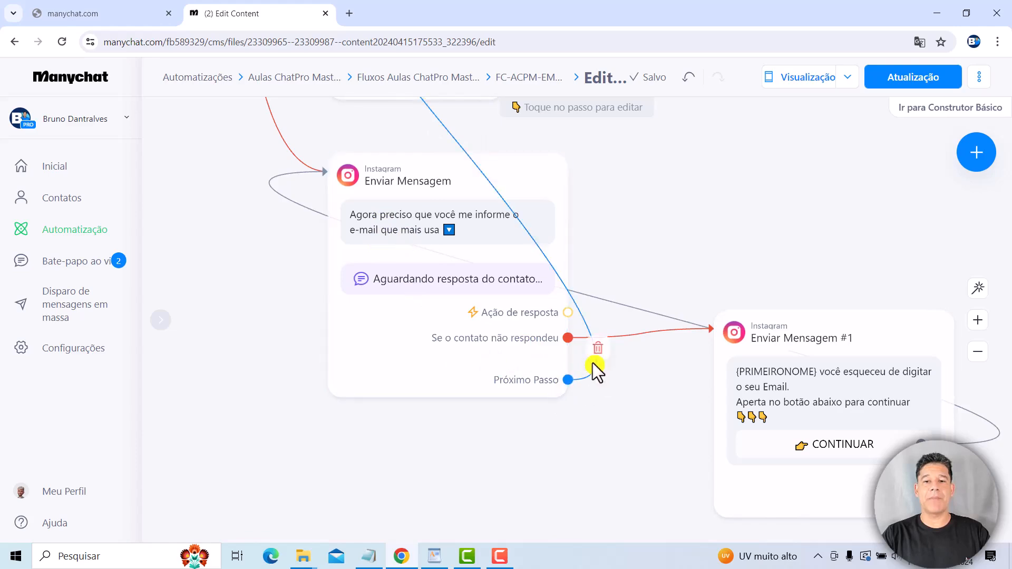
{"action": "scroll", "coordinate": [327, 169], "scroll_direction": "up", "scroll_amount": 5}
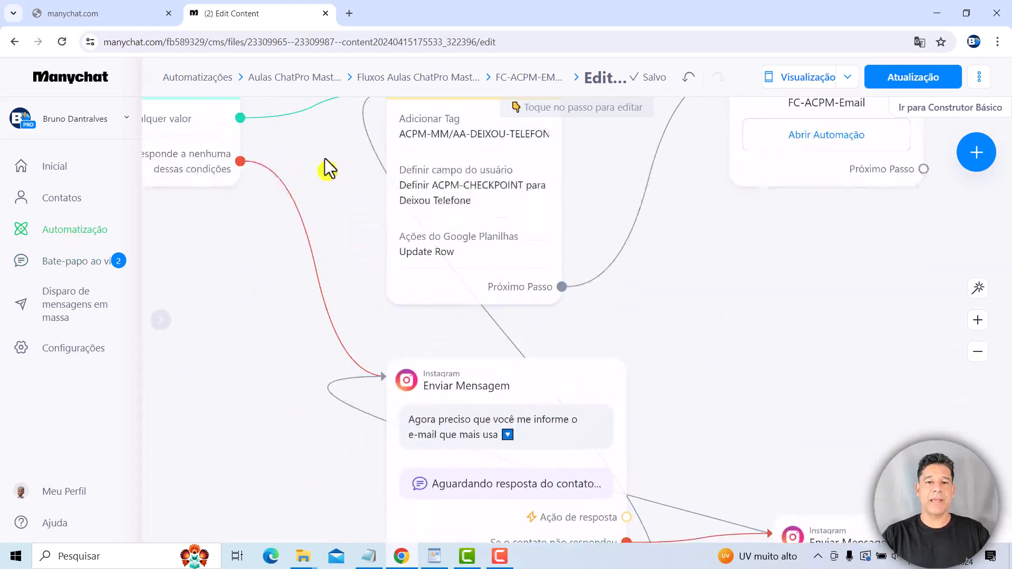
{"action": "mouse_move", "coordinate": [486, 203]}
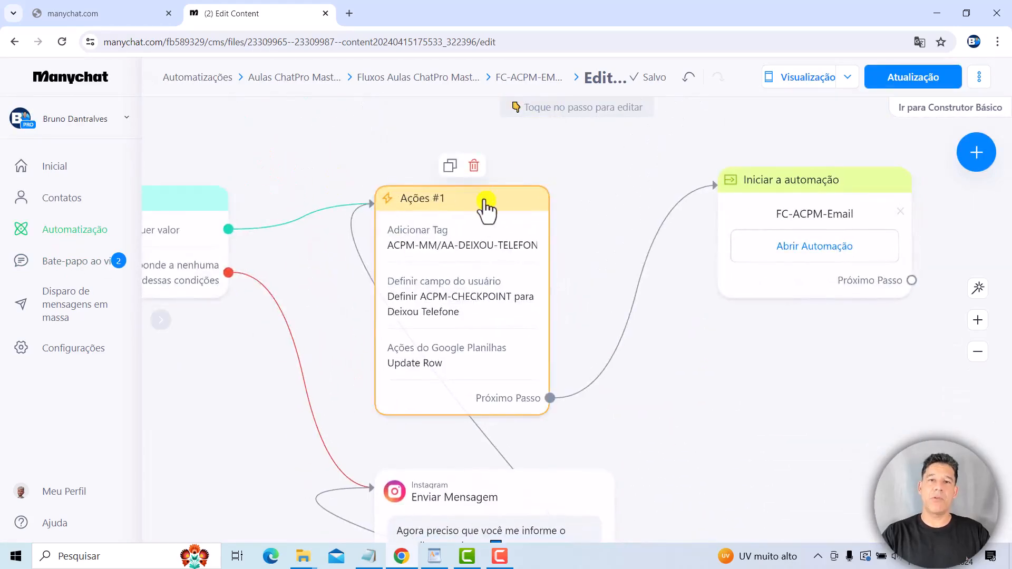
{"action": "left_click", "coordinate": [476, 210]}
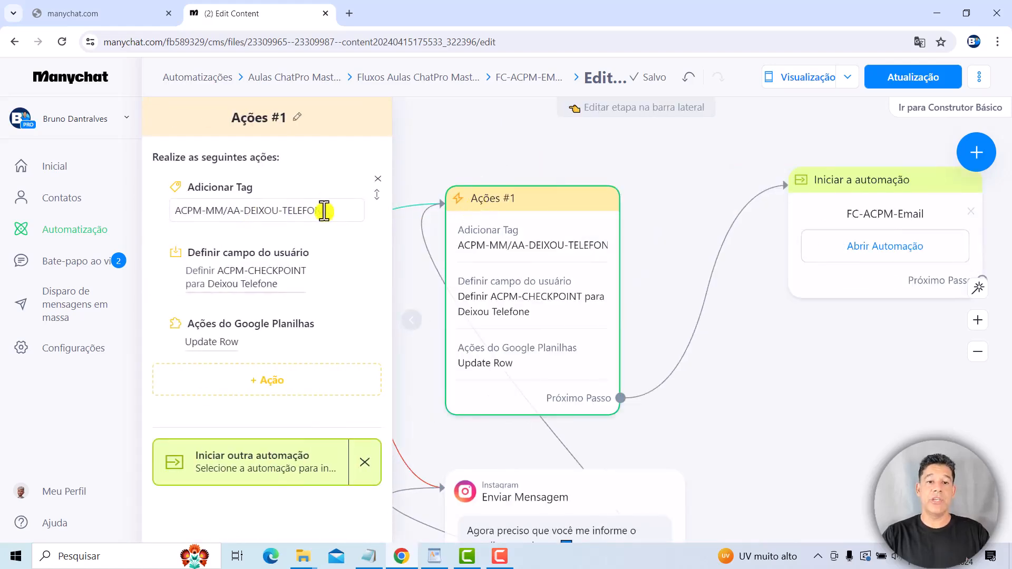
{"action": "left_click", "coordinate": [342, 210]}
{"action": "key", "text": "ctrl+a"}
{"action": "type", "text": "e"}
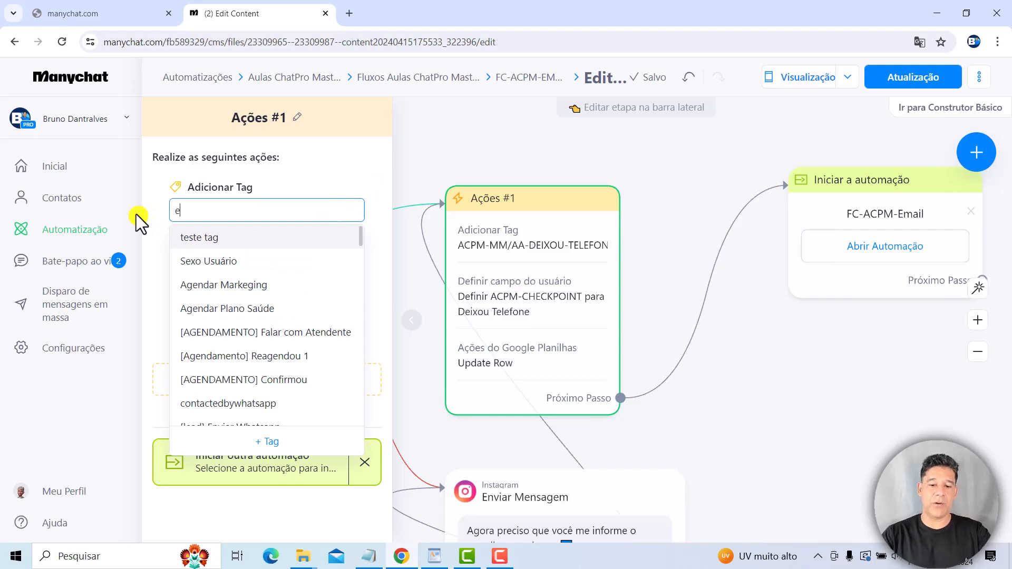
{"action": "type", "text": "mail"}
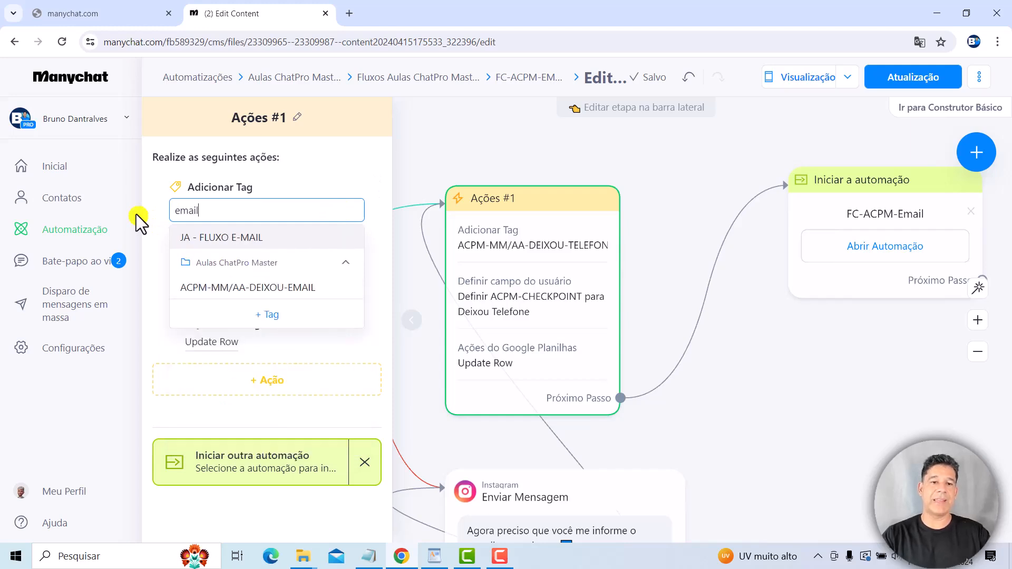
{"action": "left_click", "coordinate": [326, 289]}
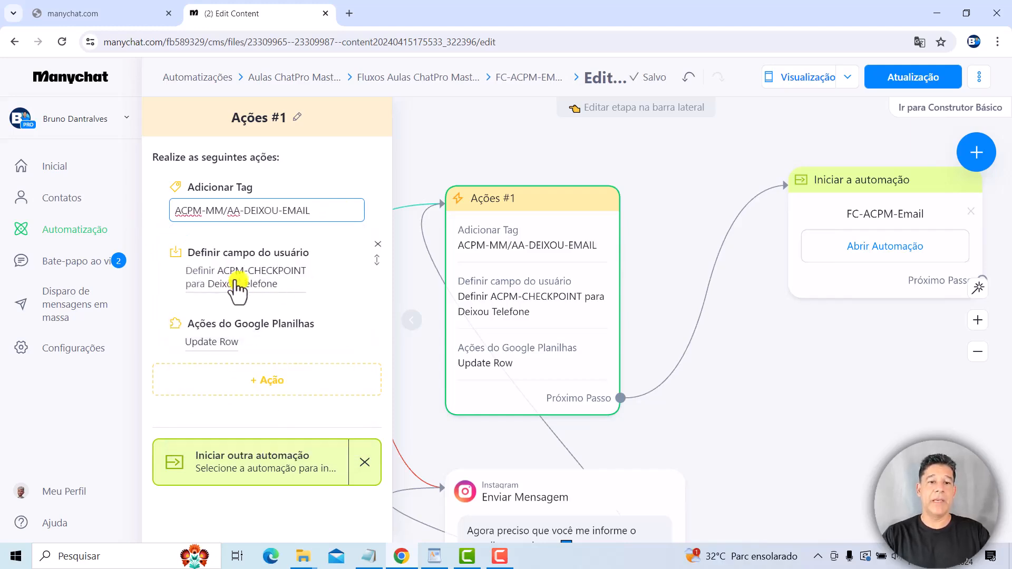
Step: Set the value of the ACPM-CHECKPOINT user field to "Deixou Email" in Ações #1
{"action": "left_click", "coordinate": [267, 295]}
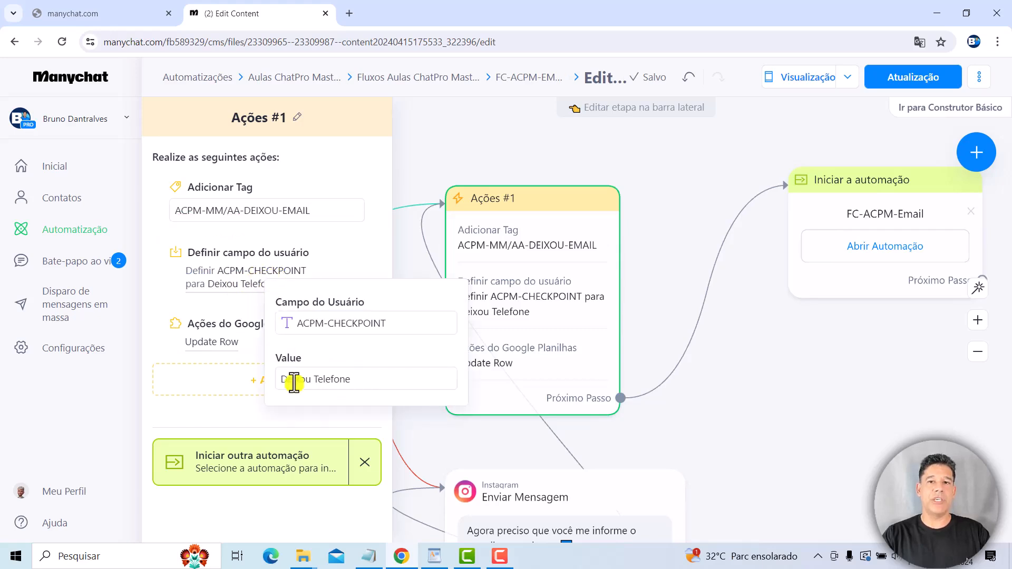
{"action": "left_click", "coordinate": [323, 379]}
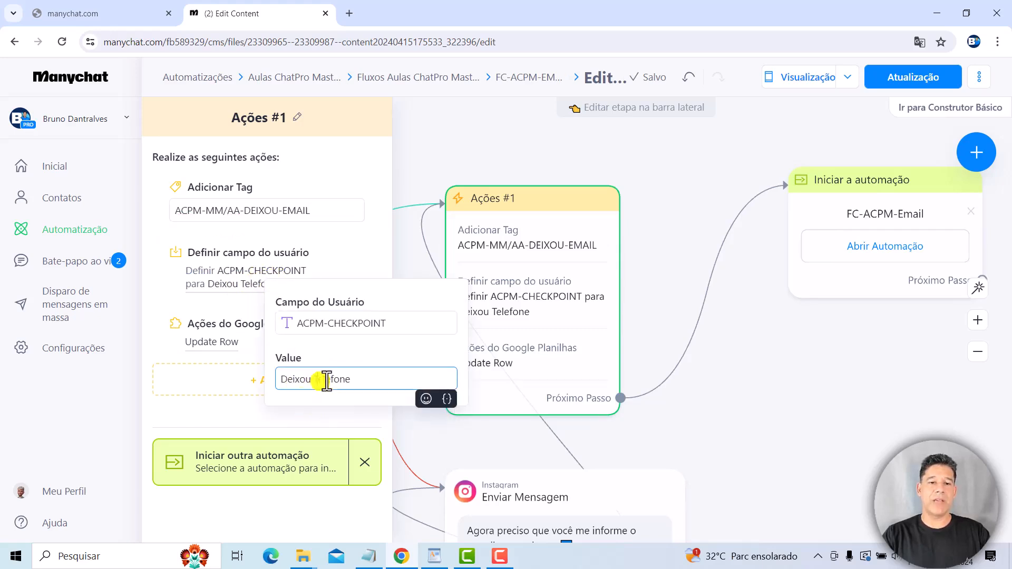
{"action": "left_click_drag", "start_coordinate": [321, 380], "coordinate": [436, 398]}
{"action": "key", "text": "BackSpace"}
{"action": "key", "text": "BackSpace"}
{"action": "type", "text": "Emai"}
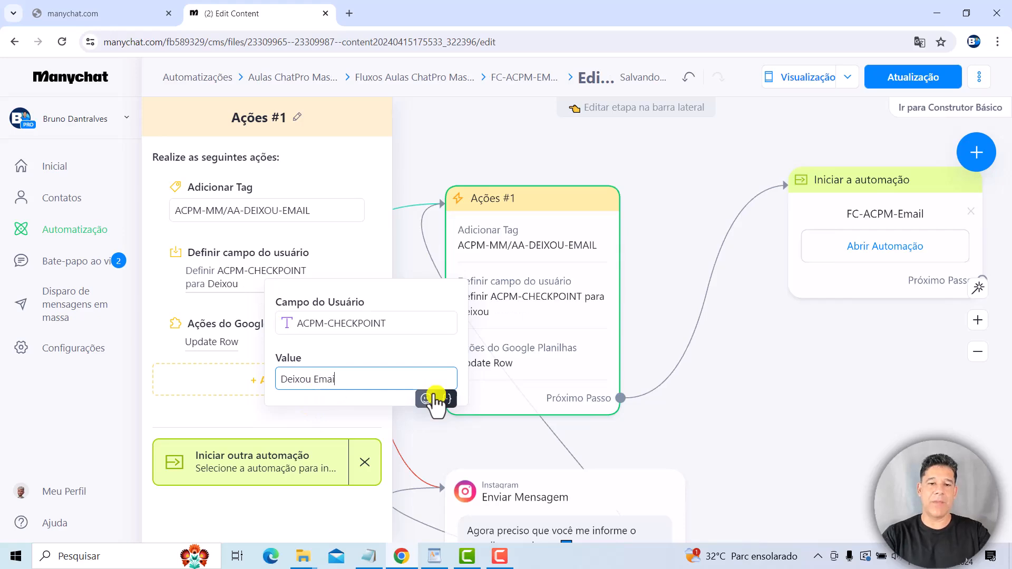
{"action": "type", "text": "l"}
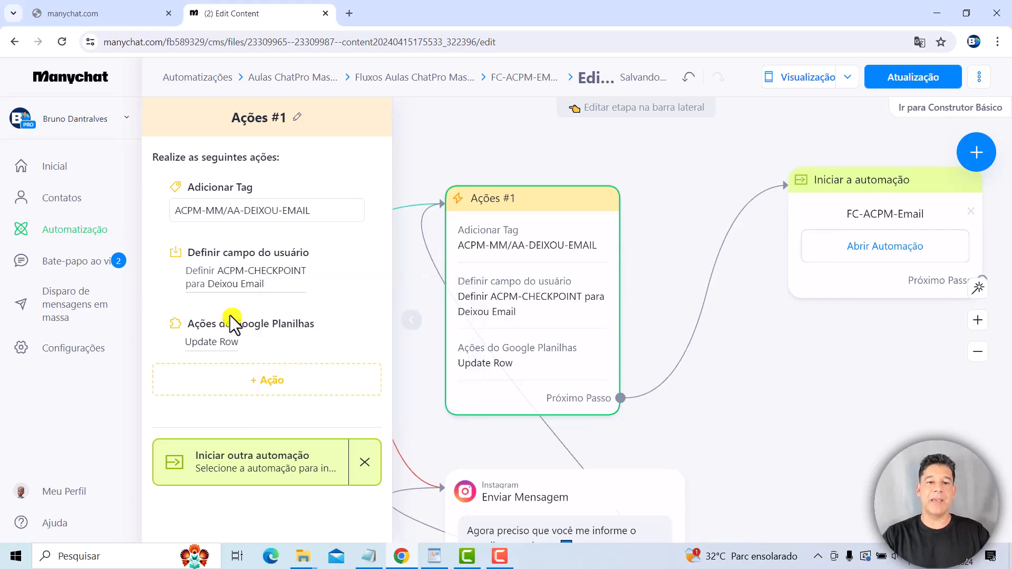
{"action": "left_click", "coordinate": [230, 316]}
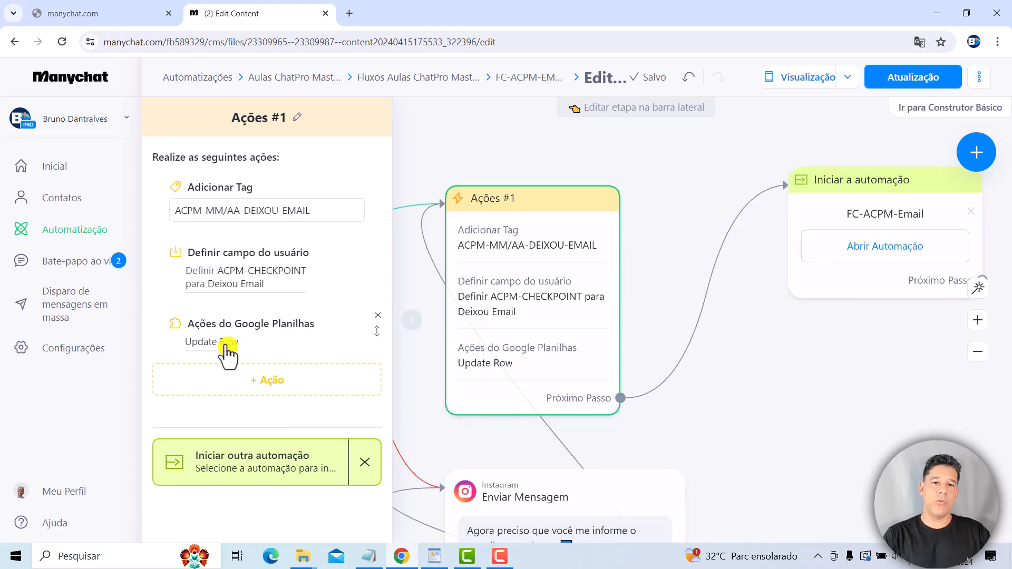
Step: In the Google Planilhas Update Row action, clear the TELEFONE column's mapping and map the E-mail system field to the E-MAIL column
{"action": "left_click", "coordinate": [229, 342]}
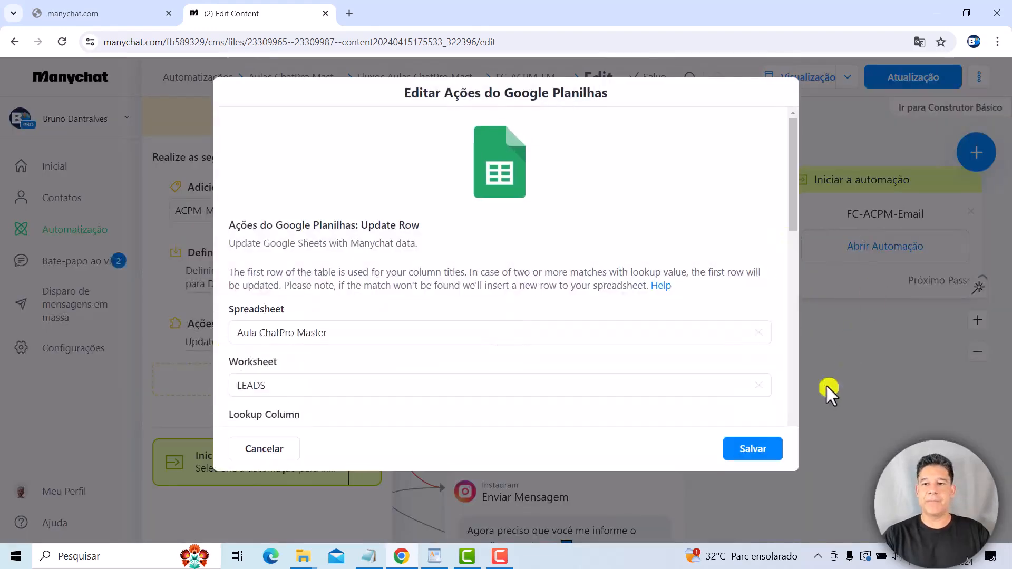
{"action": "scroll", "coordinate": [788, 381], "scroll_direction": "down", "scroll_amount": 6}
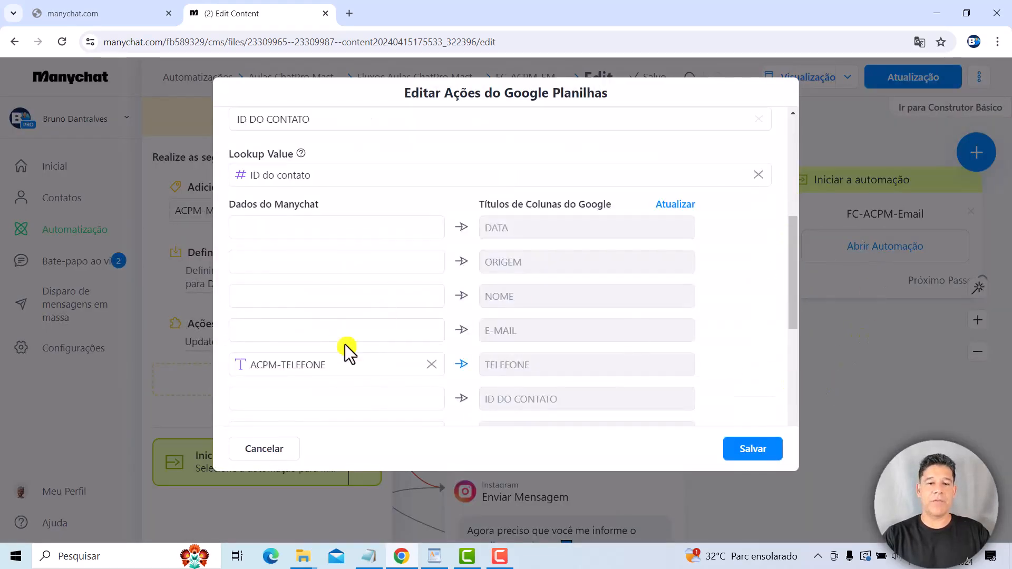
{"action": "left_click", "coordinate": [433, 366]}
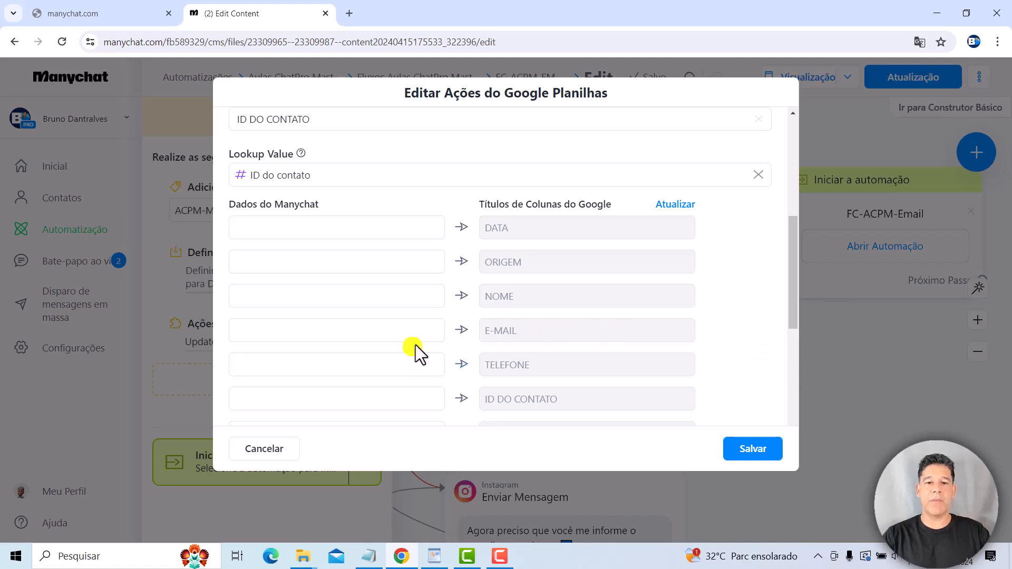
{"action": "left_click", "coordinate": [359, 335]}
{"action": "left_click", "coordinate": [305, 333]}
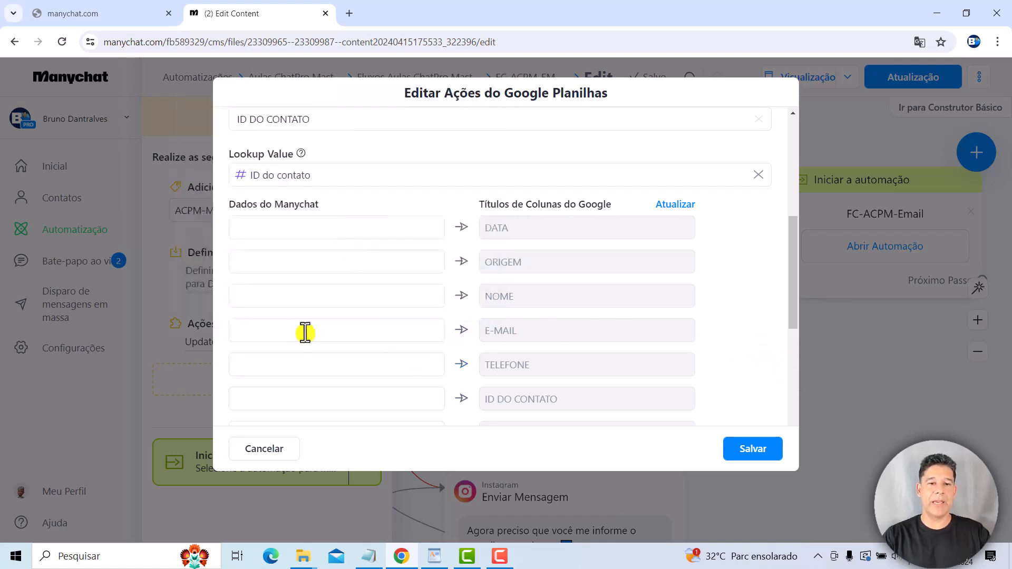
{"action": "left_click", "coordinate": [305, 334]}
{"action": "left_click", "coordinate": [305, 333]}
{"action": "left_click", "coordinate": [305, 333]}
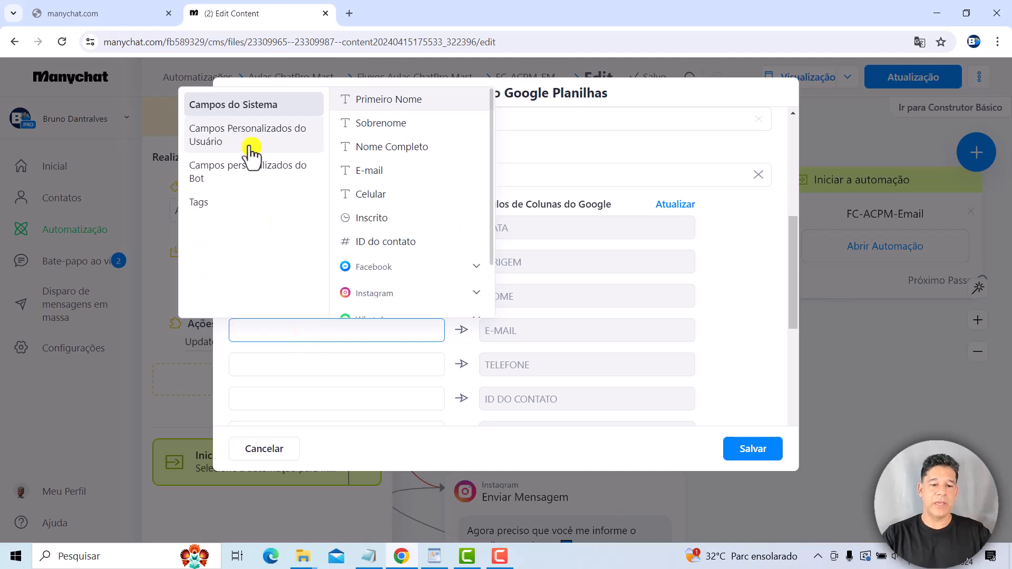
{"action": "type", "text": "email"}
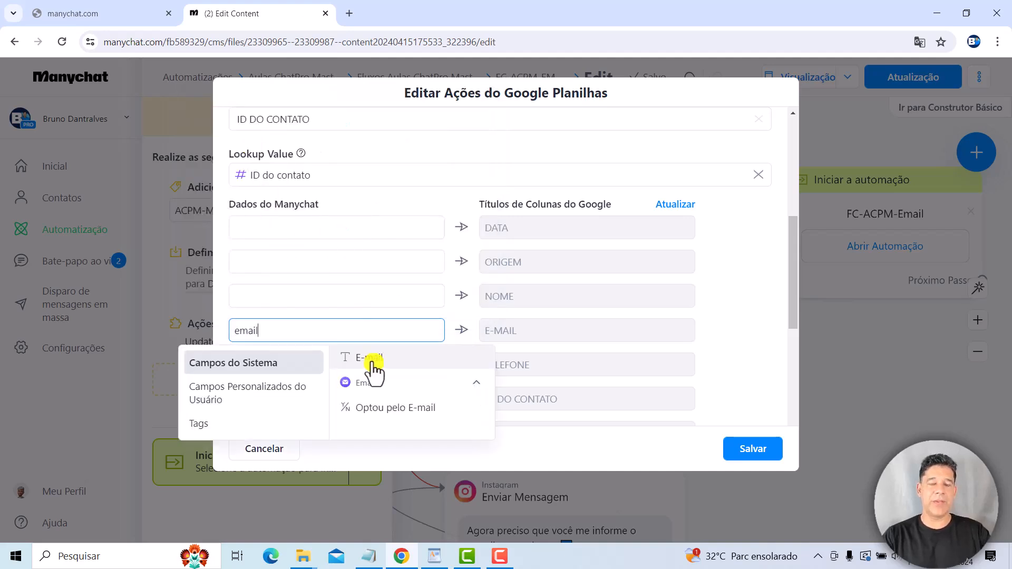
{"action": "left_click", "coordinate": [371, 359]}
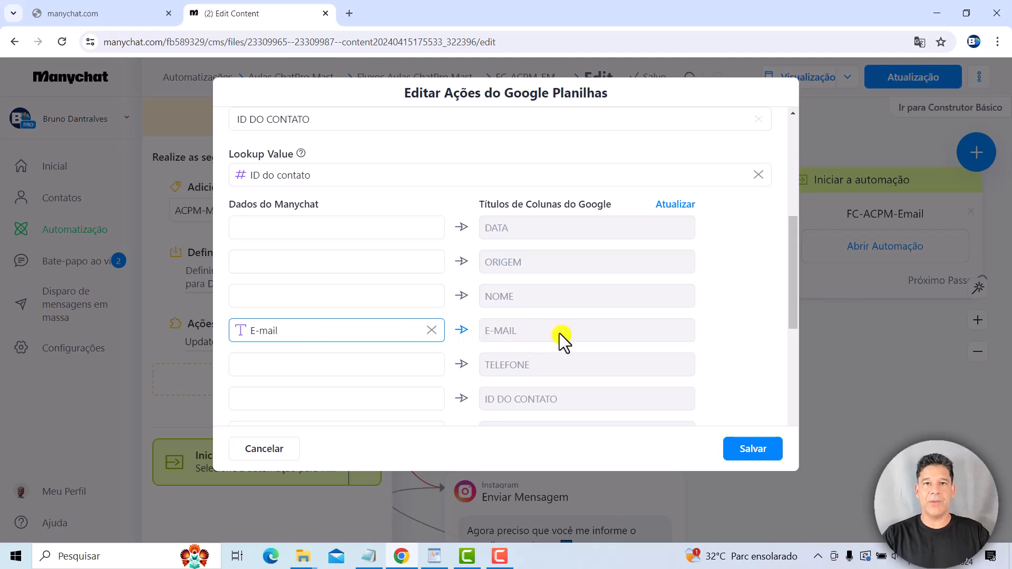
Step: Map the ACPM-CHECKPOINT custom field to the FASE 2 column of the Update Row action
{"action": "left_click_drag", "start_coordinate": [796, 238], "coordinate": [793, 318]}
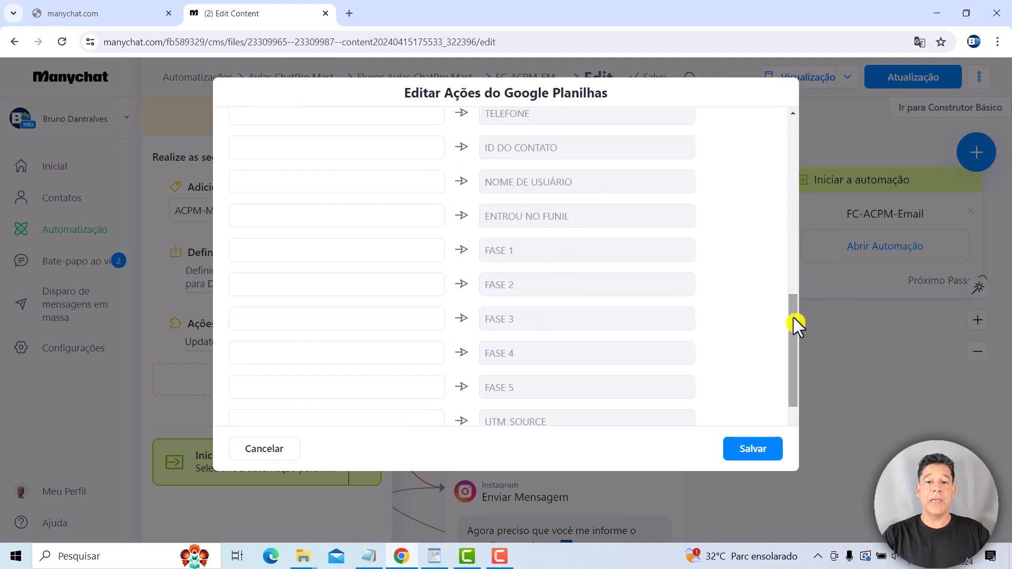
{"action": "left_click", "coordinate": [338, 284]}
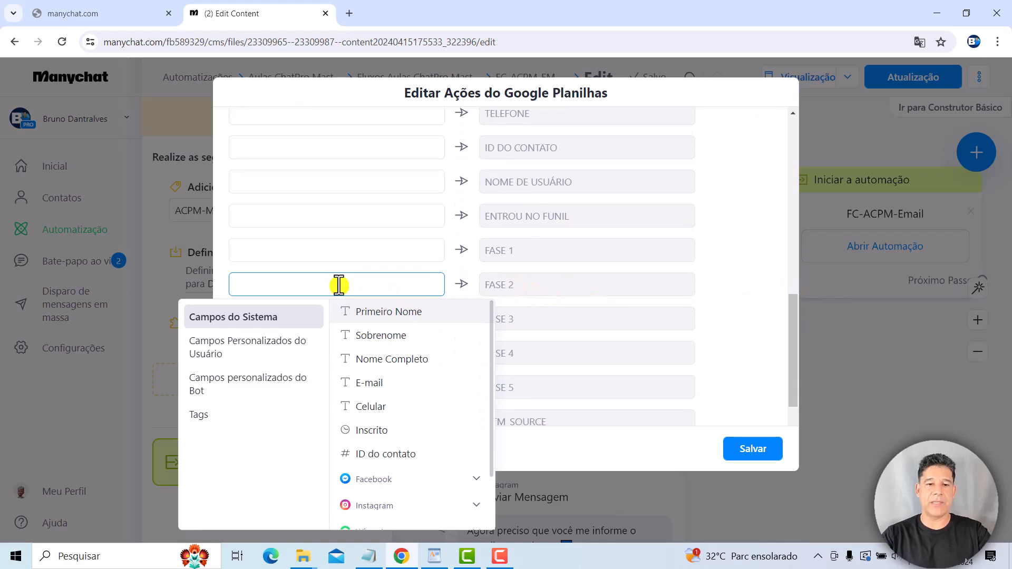
{"action": "type", "text": "e"}
{"action": "key", "text": "BackSpace"}
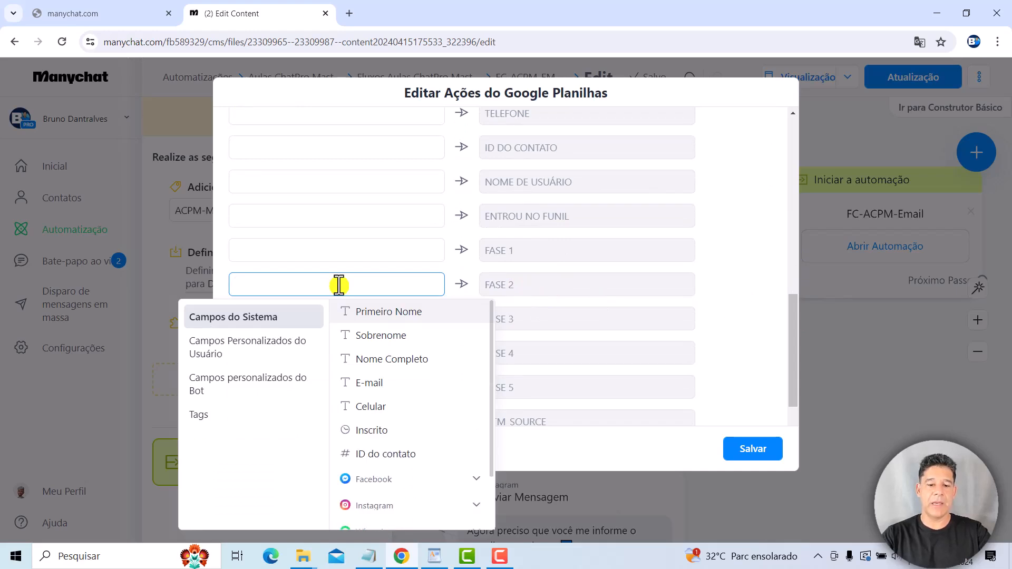
{"action": "type", "text": "cha"}
{"action": "type", "text": "cka"}
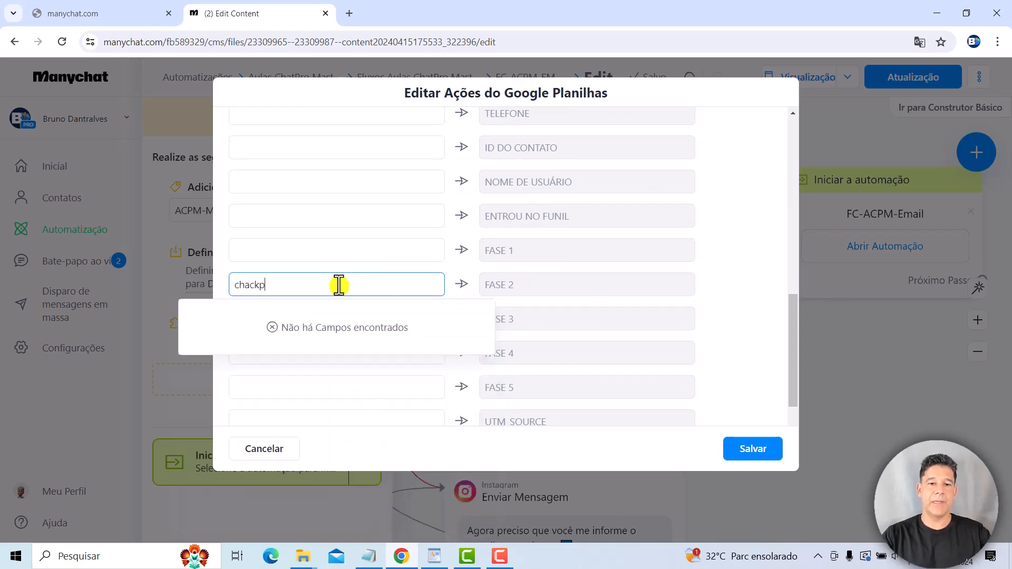
{"action": "key", "text": "BackSpace"}
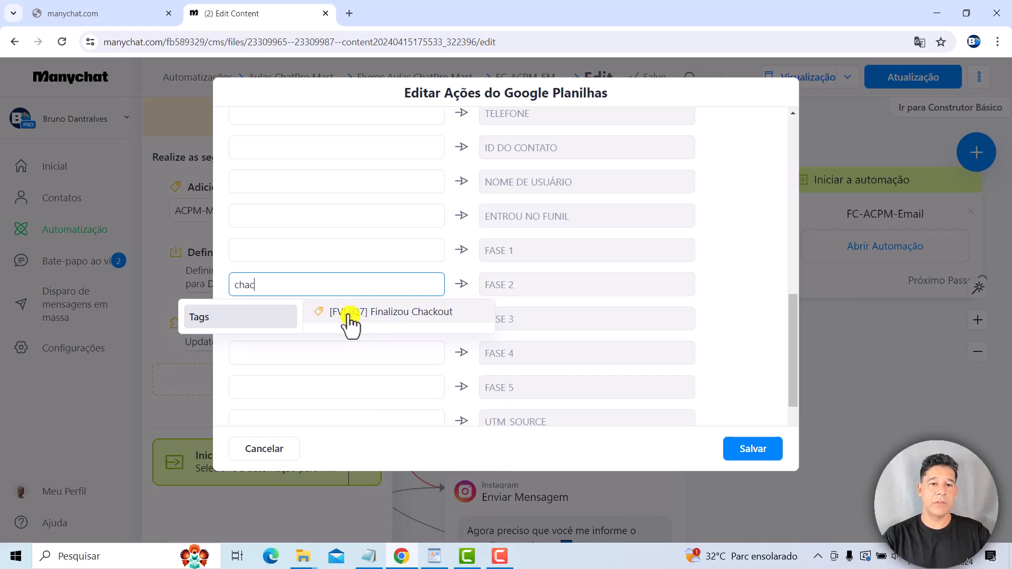
{"action": "key", "text": "BackSpace"}
{"action": "key", "text": "BackSpace"}
{"action": "type", "text": "eck"}
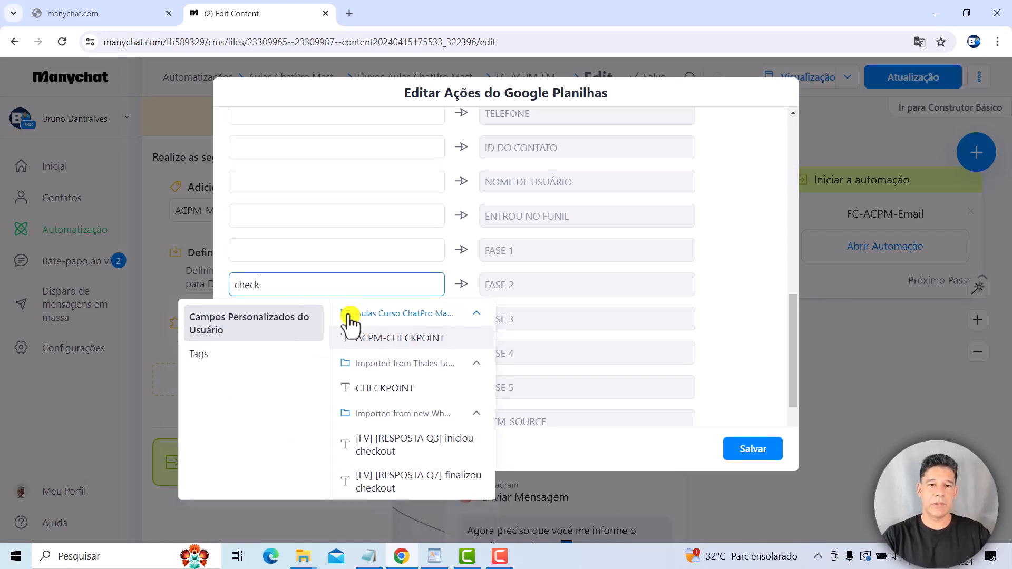
{"action": "left_click", "coordinate": [411, 338]}
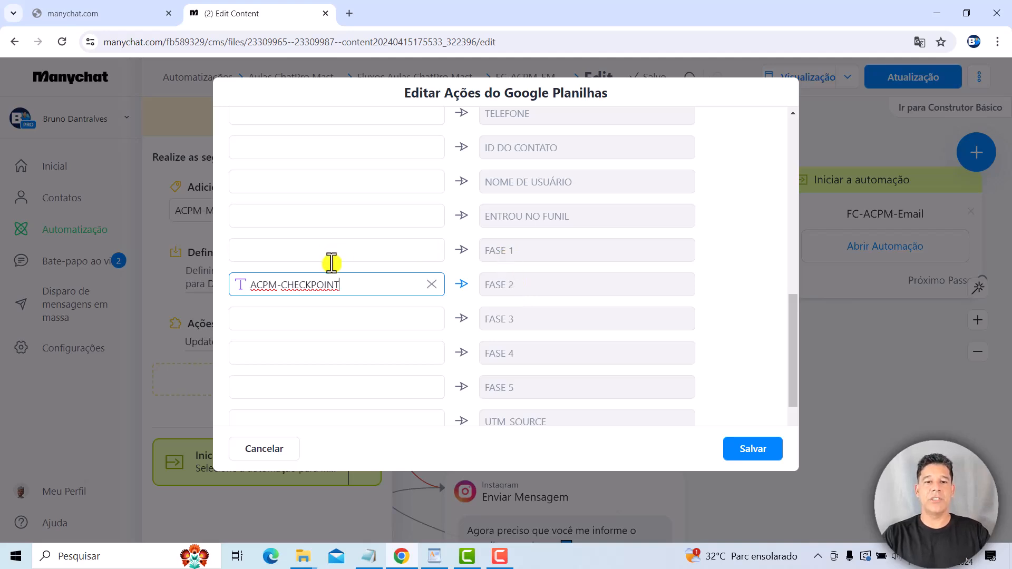
{"action": "left_click", "coordinate": [324, 248]}
{"action": "type", "text": "ch"}
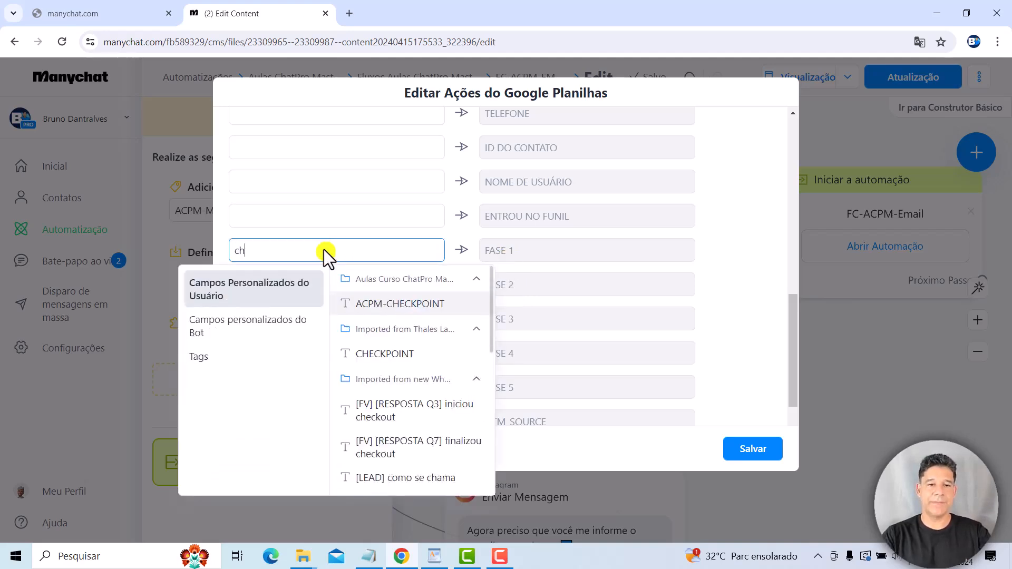
{"action": "type", "text": "e"}
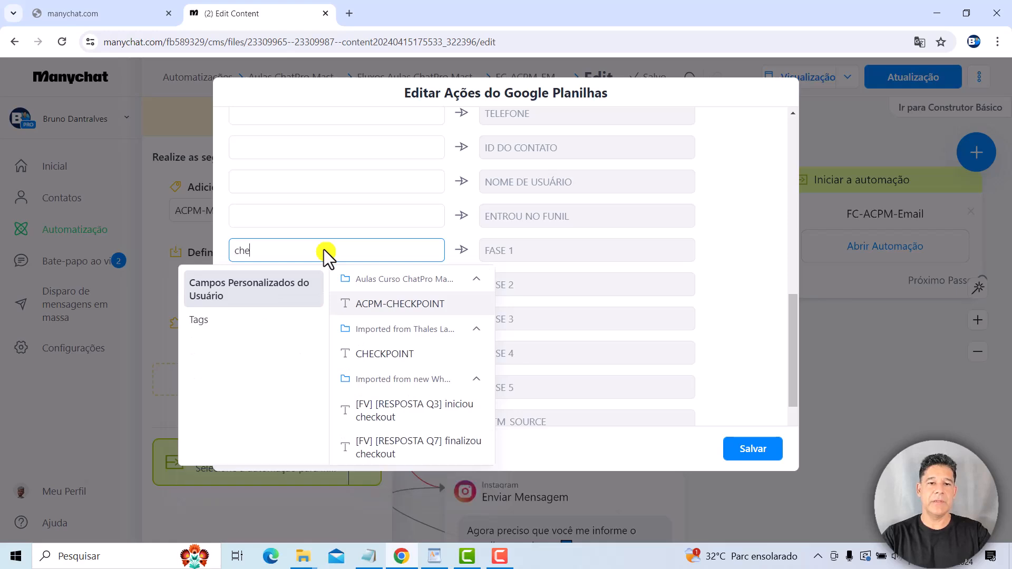
{"action": "type", "text": "ck"}
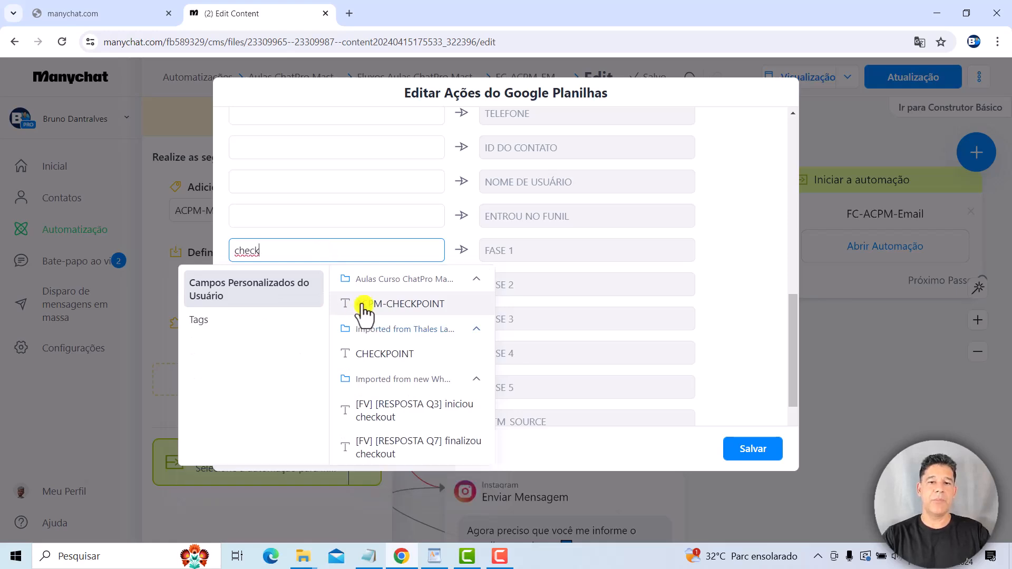
{"action": "left_click", "coordinate": [342, 305]}
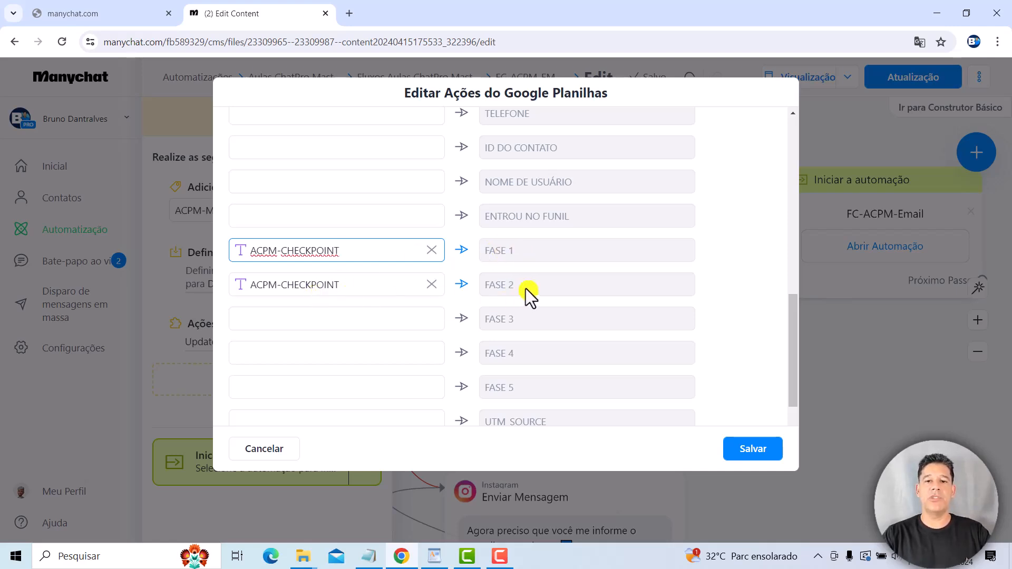
{"action": "left_click", "coordinate": [432, 250]}
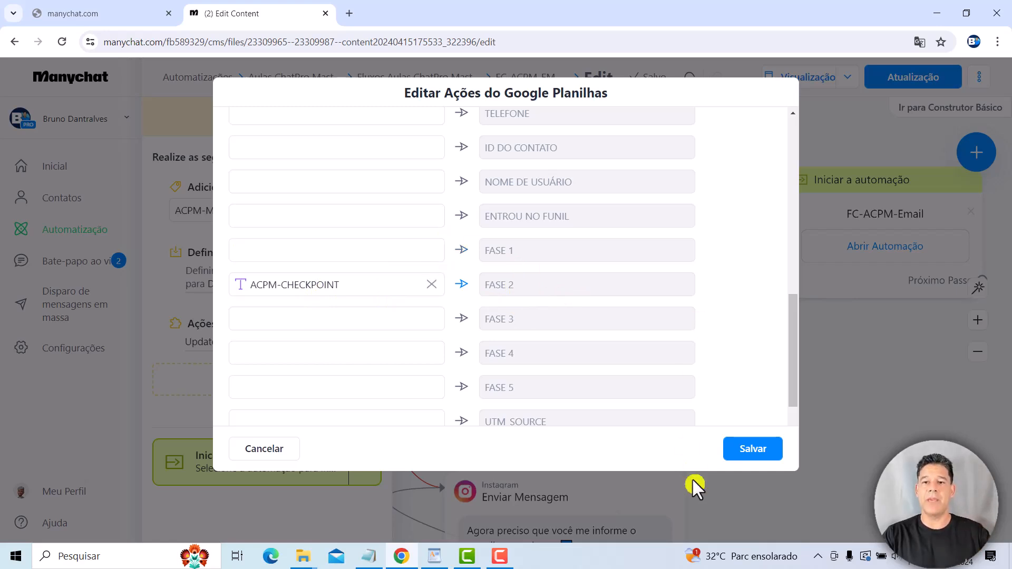
Step: Save the Google Planilhas Update Row action and try to publish the updated automation
{"action": "left_click", "coordinate": [770, 457]}
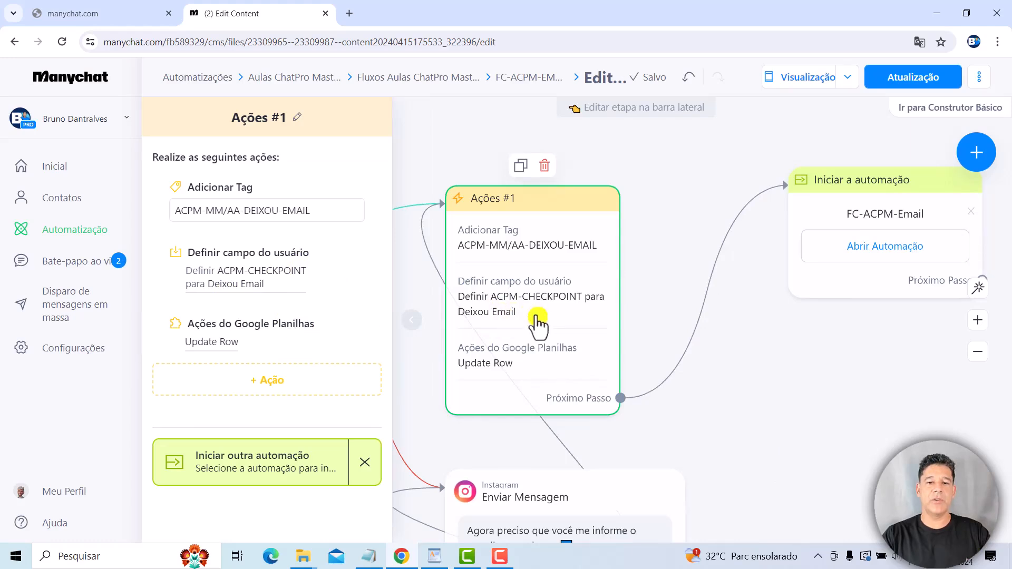
{"action": "left_click_drag", "start_coordinate": [760, 419], "coordinate": [792, 380]}
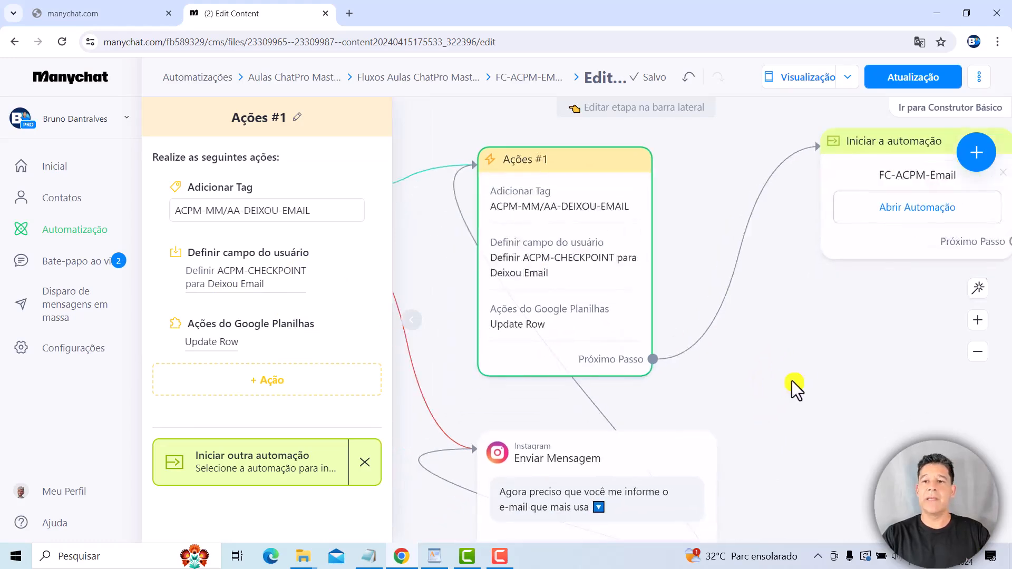
{"action": "left_click", "coordinate": [910, 75]}
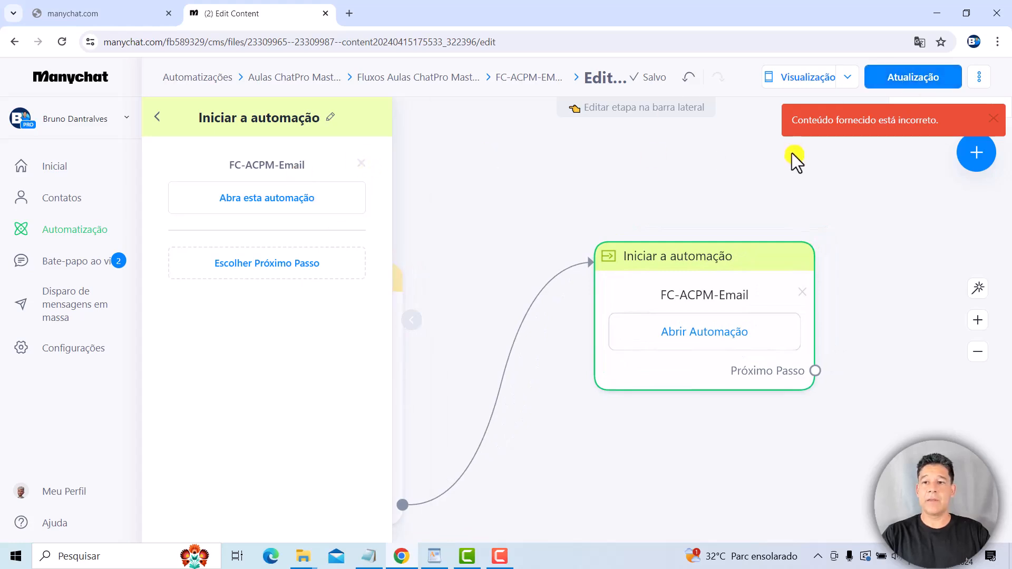
Step: Replace the FC-ACPM-Email target of the Iniciar a automação block with Links de Agendamento de Reunião and publish the update
{"action": "left_click", "coordinate": [361, 163]}
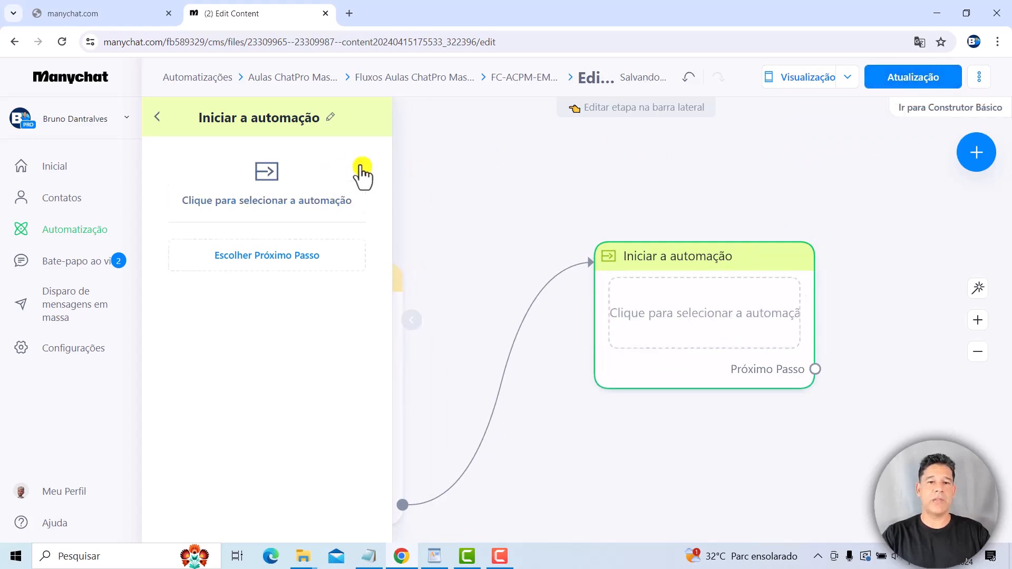
{"action": "left_click", "coordinate": [244, 203]}
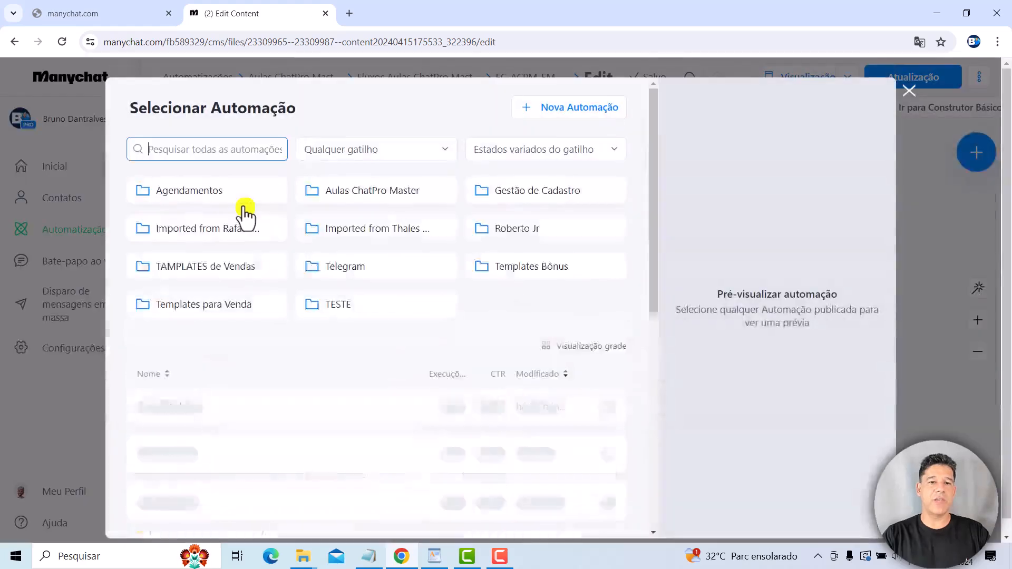
{"action": "left_click", "coordinate": [656, 285]}
{"action": "left_click", "coordinate": [340, 339]}
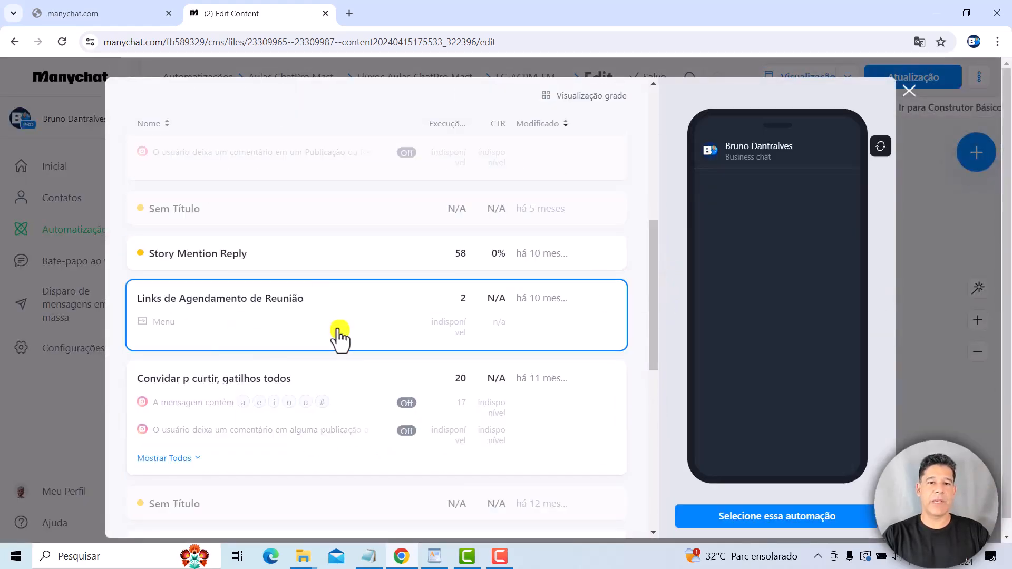
{"action": "left_click", "coordinate": [775, 516]}
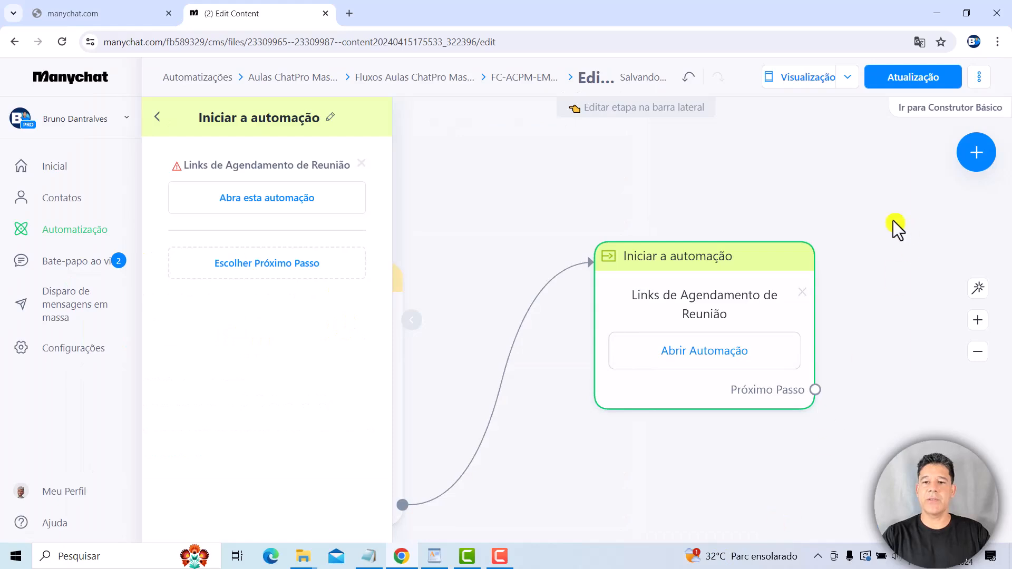
{"action": "left_click", "coordinate": [877, 84]}
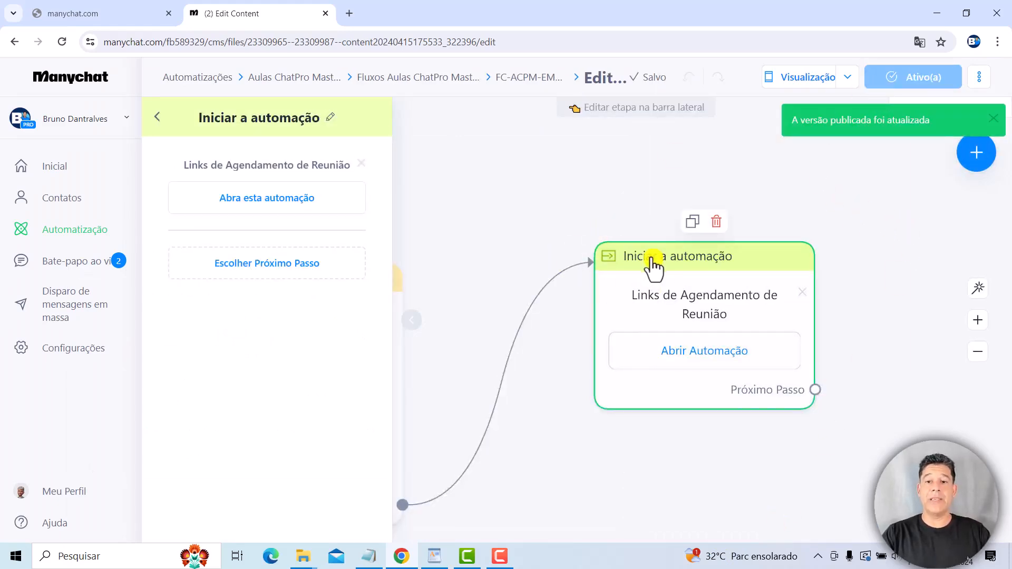
Step: Arrange the steps of the flow automatically and deselect the Iniciar a automação block
{"action": "left_click_drag", "start_coordinate": [471, 308], "coordinate": [586, 243]}
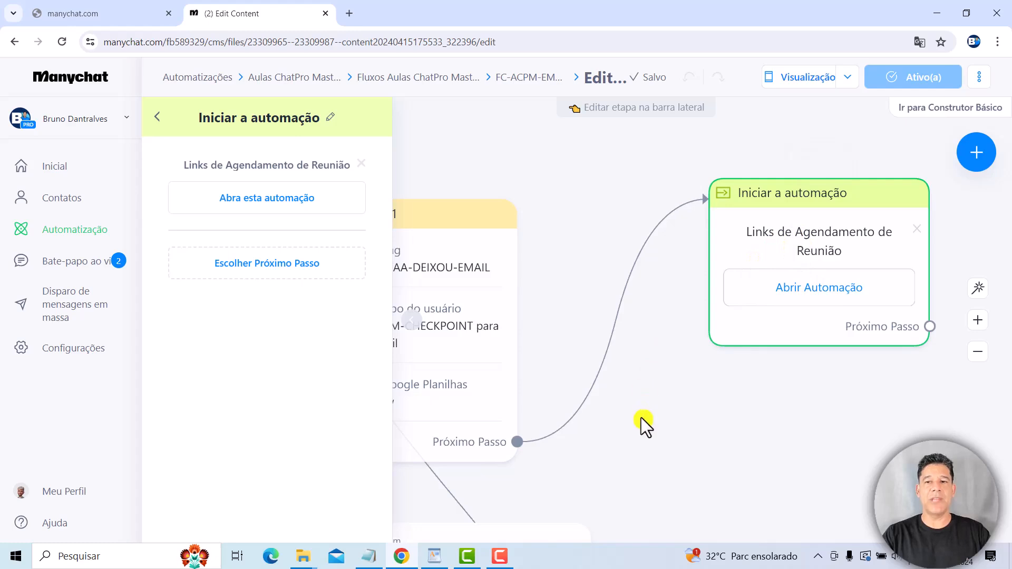
{"action": "left_click_drag", "start_coordinate": [641, 417], "coordinate": [664, 415]}
{"action": "left_click", "coordinate": [979, 353]}
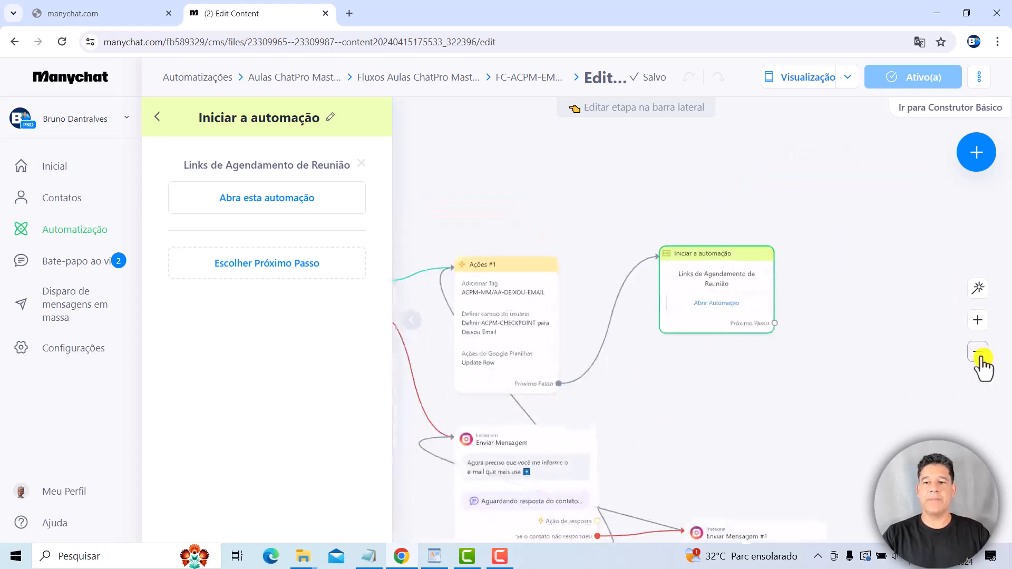
{"action": "left_click", "coordinate": [979, 353]}
{"action": "left_click", "coordinate": [979, 352]}
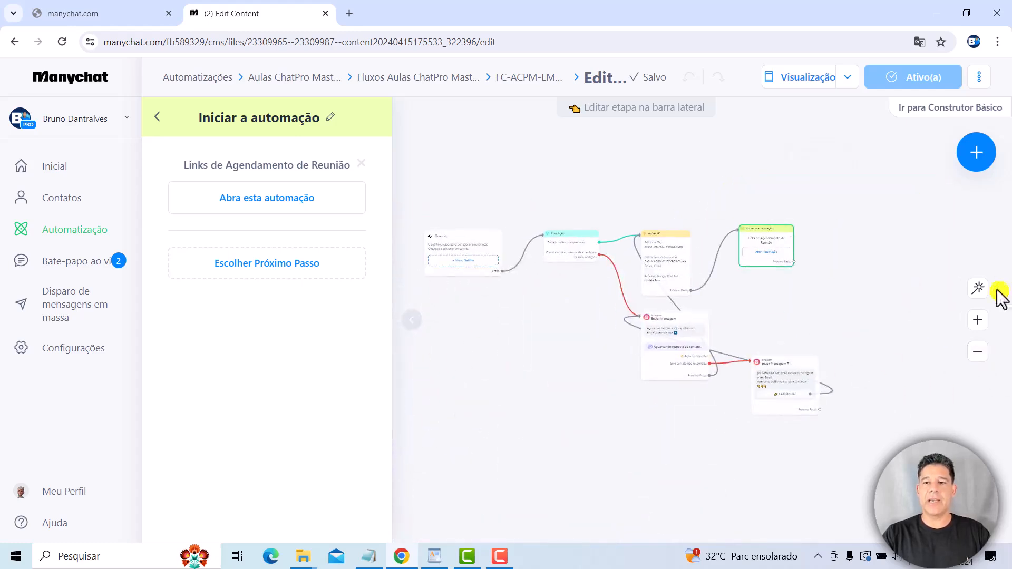
{"action": "left_click", "coordinate": [979, 289]}
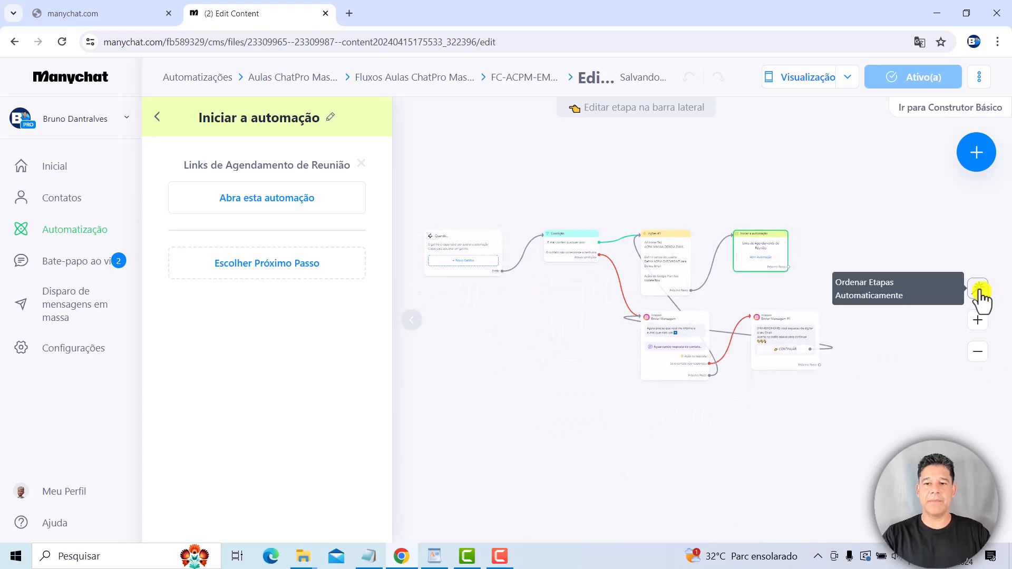
{"action": "left_click", "coordinate": [527, 434]}
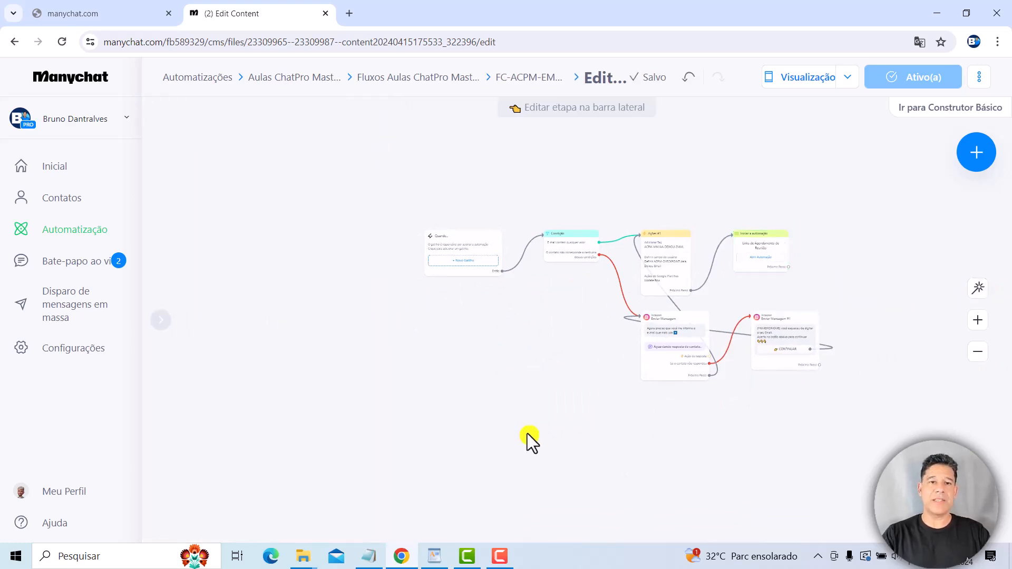
Step: Open the FC-ACPM-TELEFONE automation from the Fluxos Aulas ChatPro Master folder for editing
{"action": "left_click", "coordinate": [271, 84]}
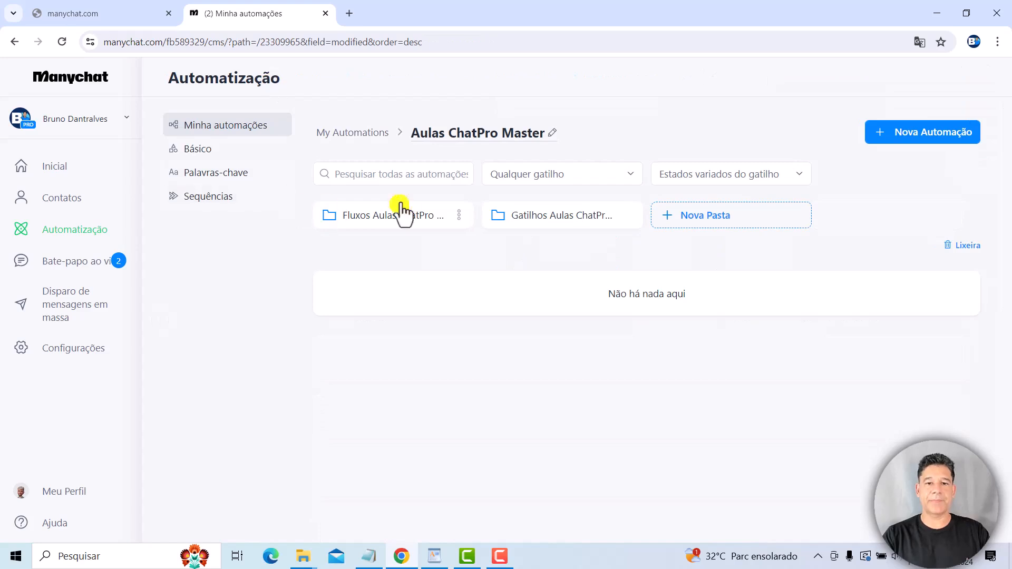
{"action": "left_click", "coordinate": [407, 224]}
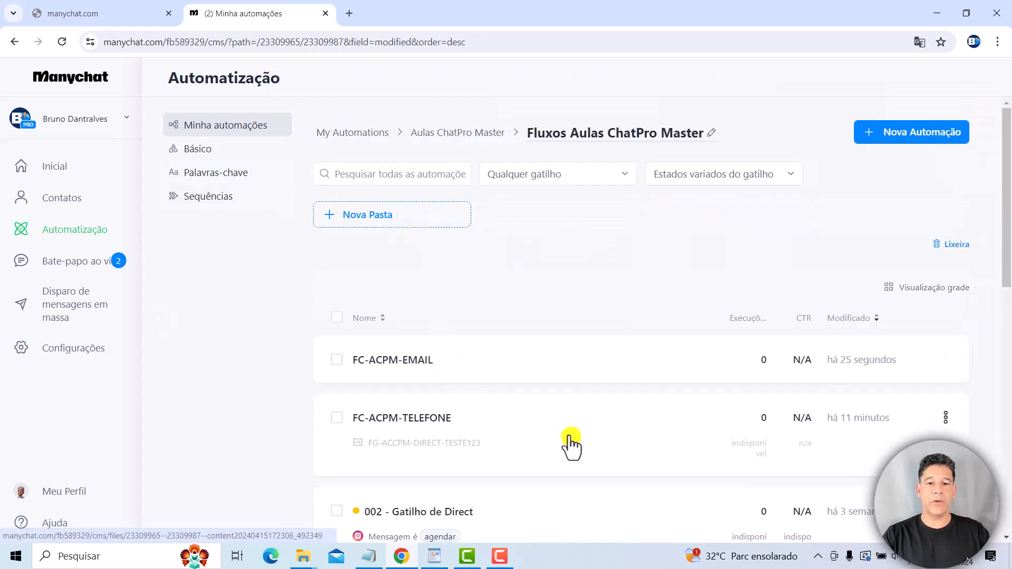
{"action": "left_click", "coordinate": [572, 446]}
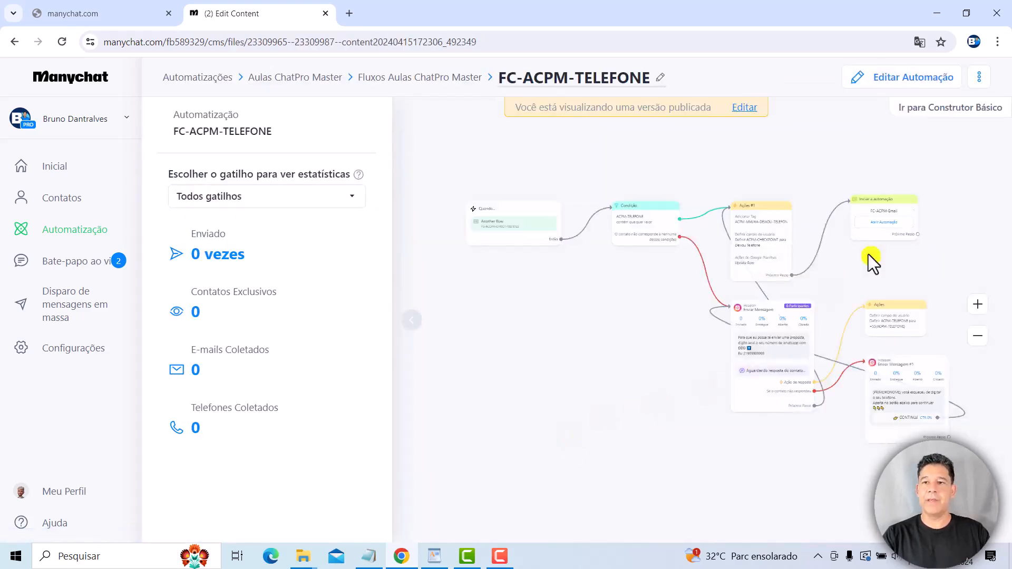
{"action": "left_click", "coordinate": [905, 85]}
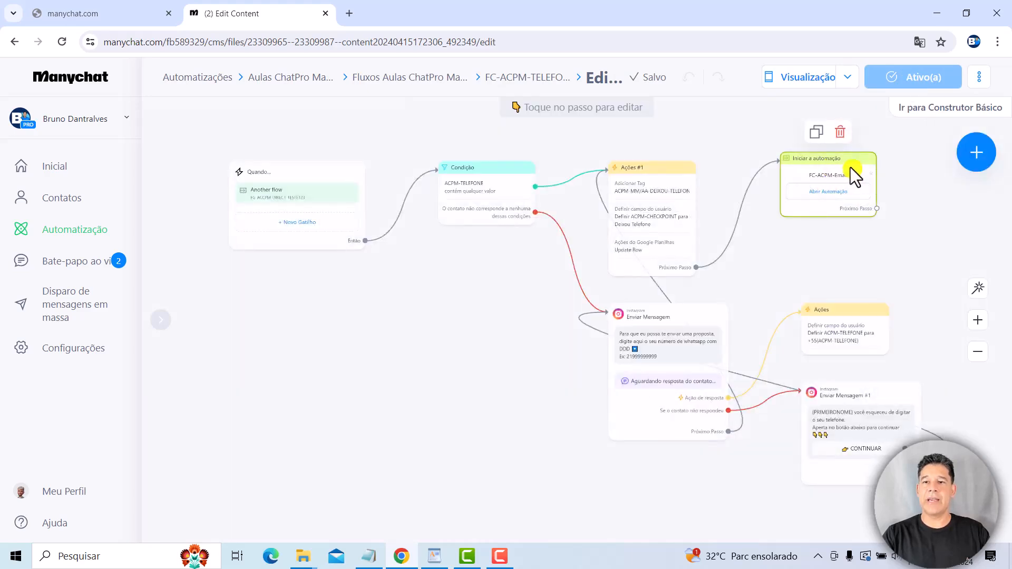
Step: Replace the FC-ACPM-Email target of the Iniciar a automação block with FC-ACPM-TELEFONE from Fluxos Aulas ChatPro Master and publish the update
{"action": "left_click", "coordinate": [851, 170]}
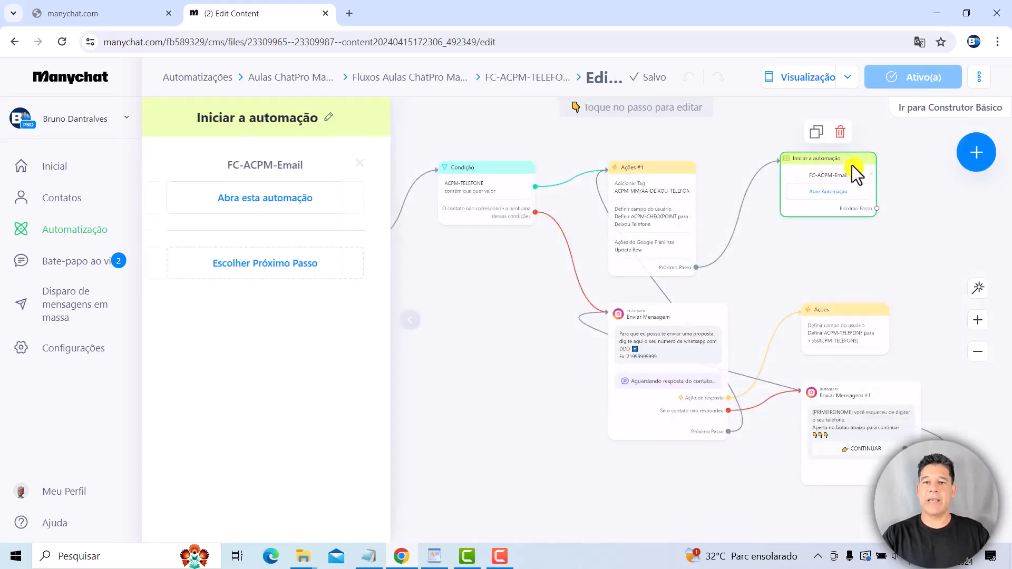
{"action": "left_click", "coordinate": [361, 168]}
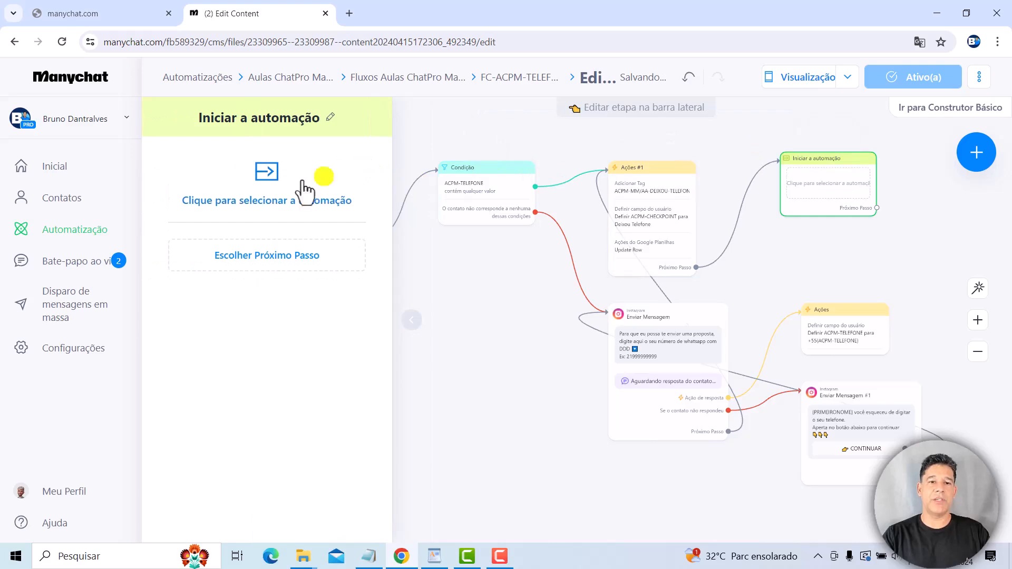
{"action": "left_click", "coordinate": [270, 203]}
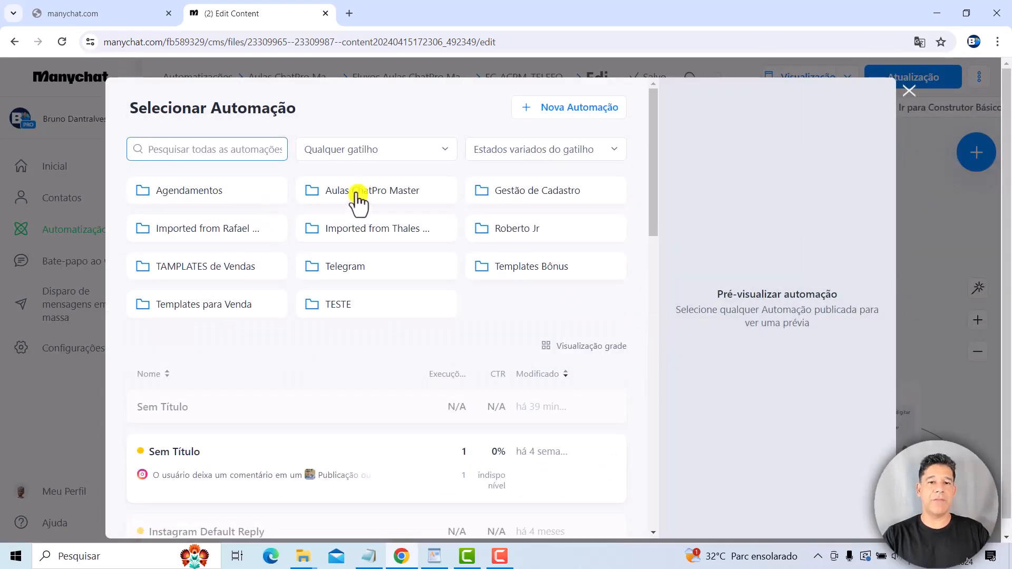
{"action": "left_click", "coordinate": [358, 201]}
{"action": "left_click", "coordinate": [218, 200]}
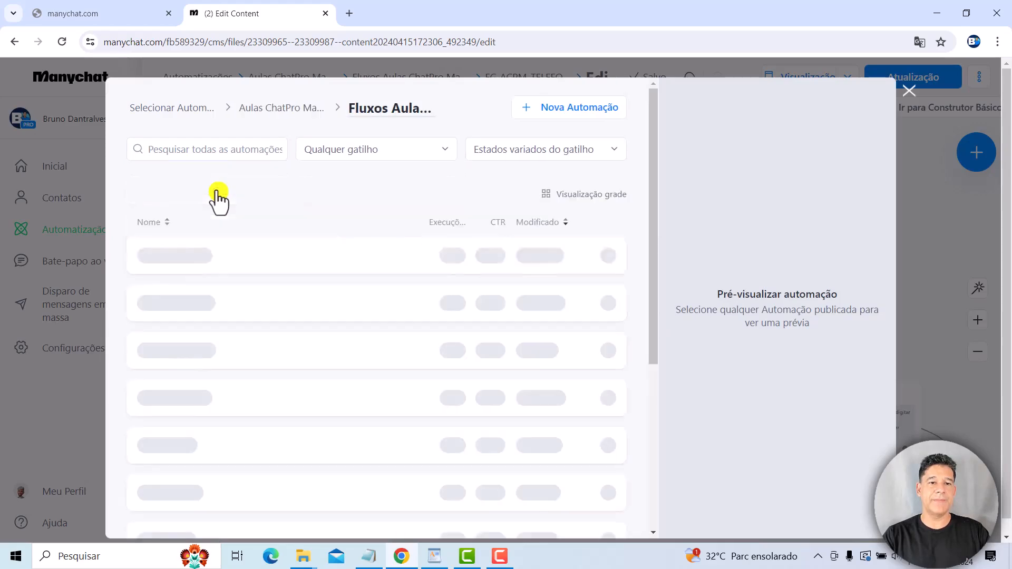
{"action": "left_click", "coordinate": [336, 278]}
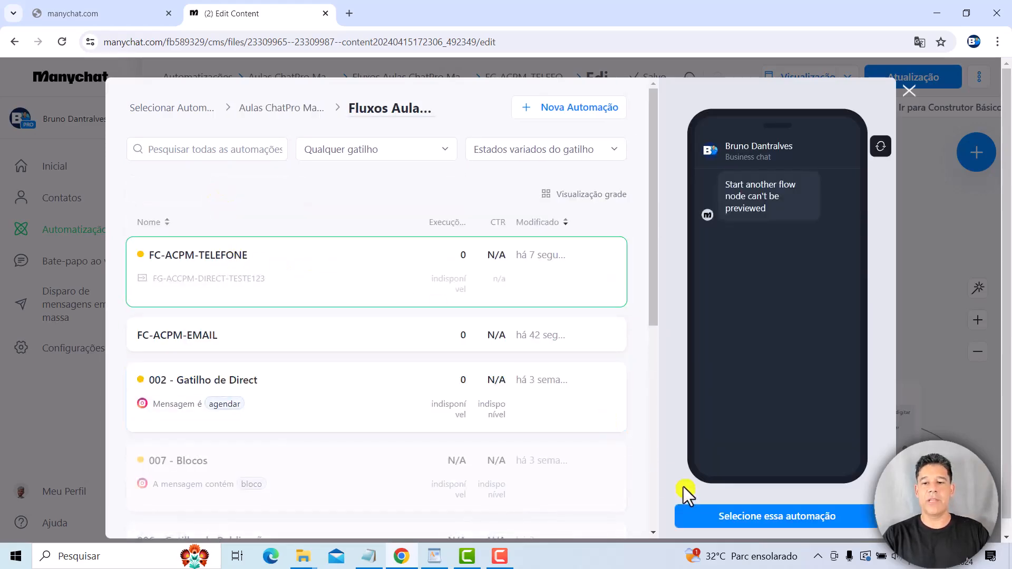
{"action": "left_click", "coordinate": [731, 520]}
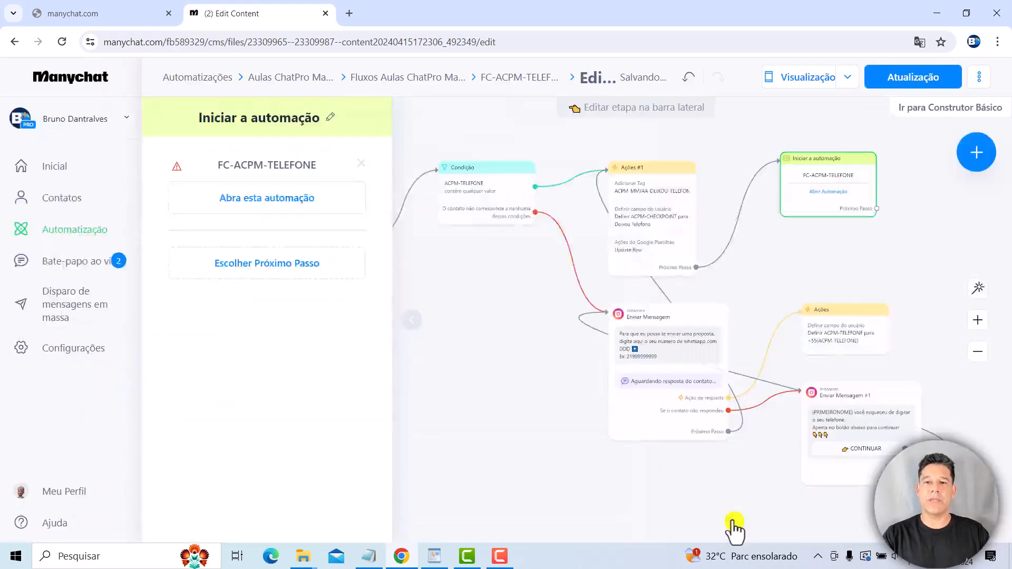
{"action": "left_click", "coordinate": [905, 80]}
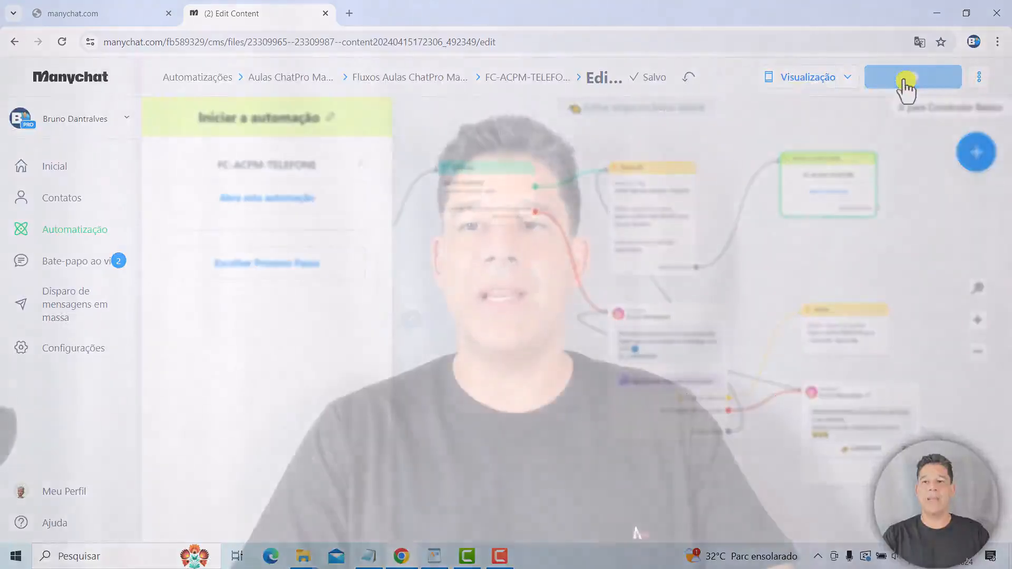
{"action": "left_click", "coordinate": [507, 370]}
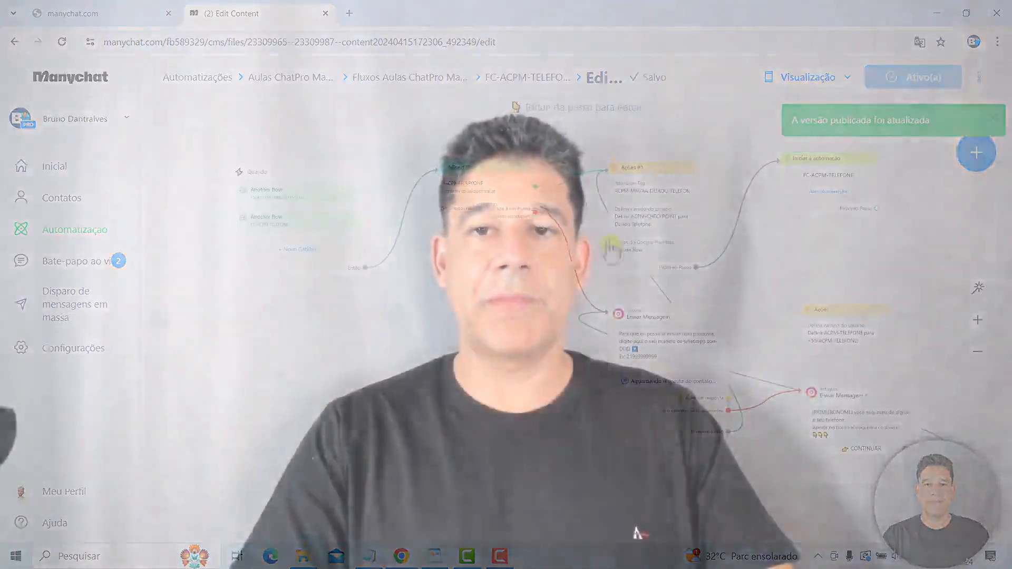